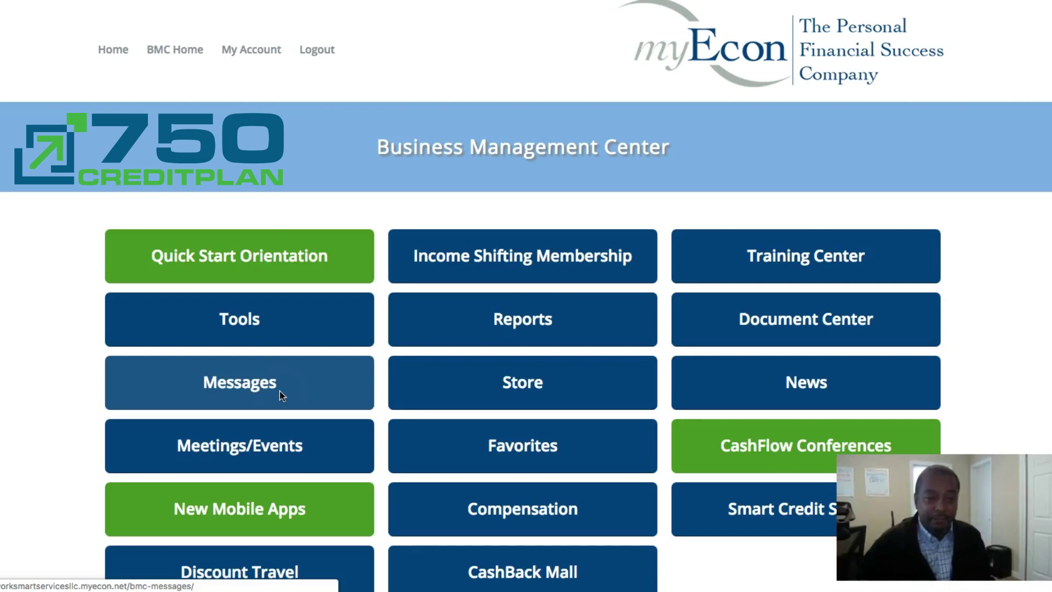
# Step: Go to the myEcon Business Management Center dashboard to reach the Smart Credit System
pyautogui.click(62, 541)
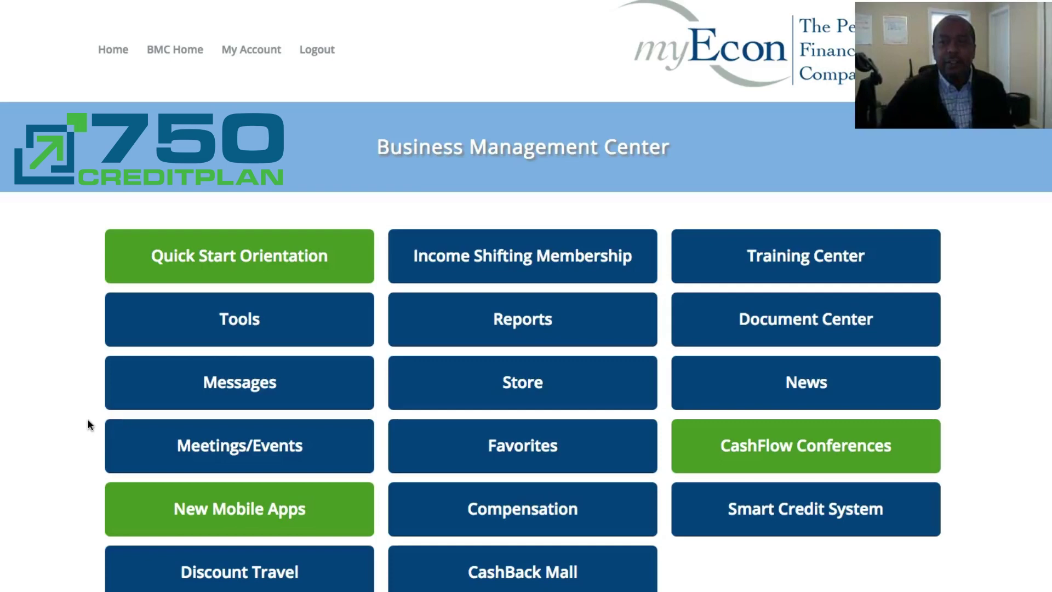
pyautogui.click(148, 233)
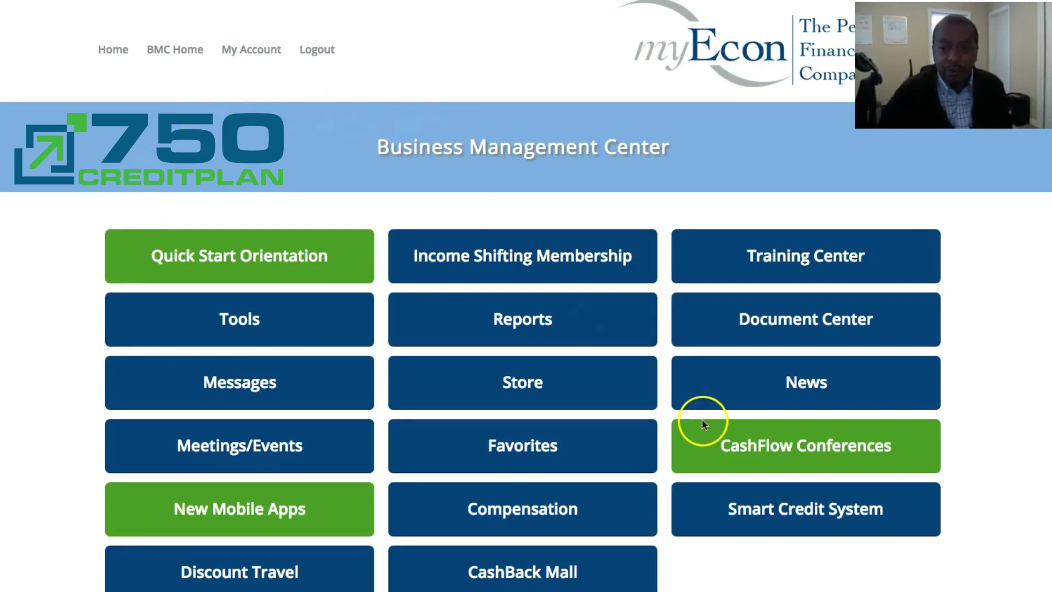
# Step: Enter Smart Credit System and scroll past the intro video to the 750CreditPlan program
pyautogui.click(811, 512)
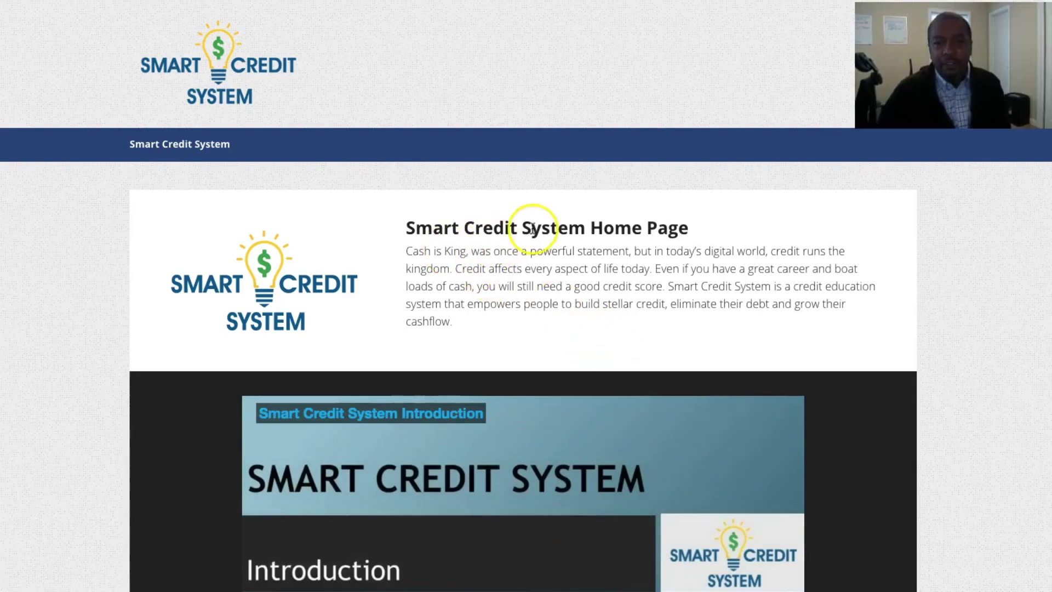
pyautogui.scroll(-4, 717, 249)
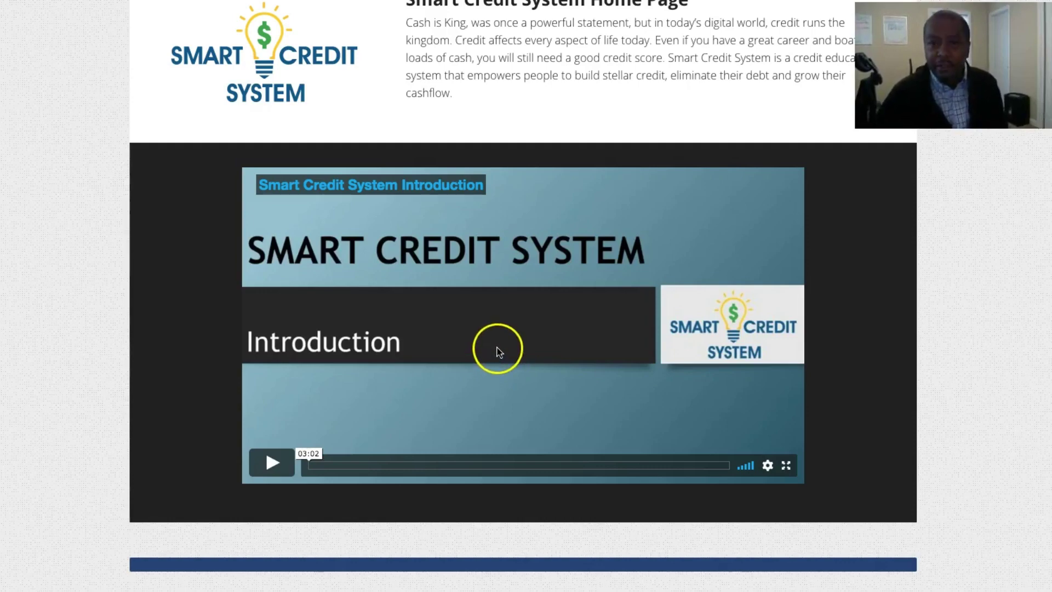
pyautogui.scroll(-2, 491, 346)
pyautogui.scroll(-3, 474, 357)
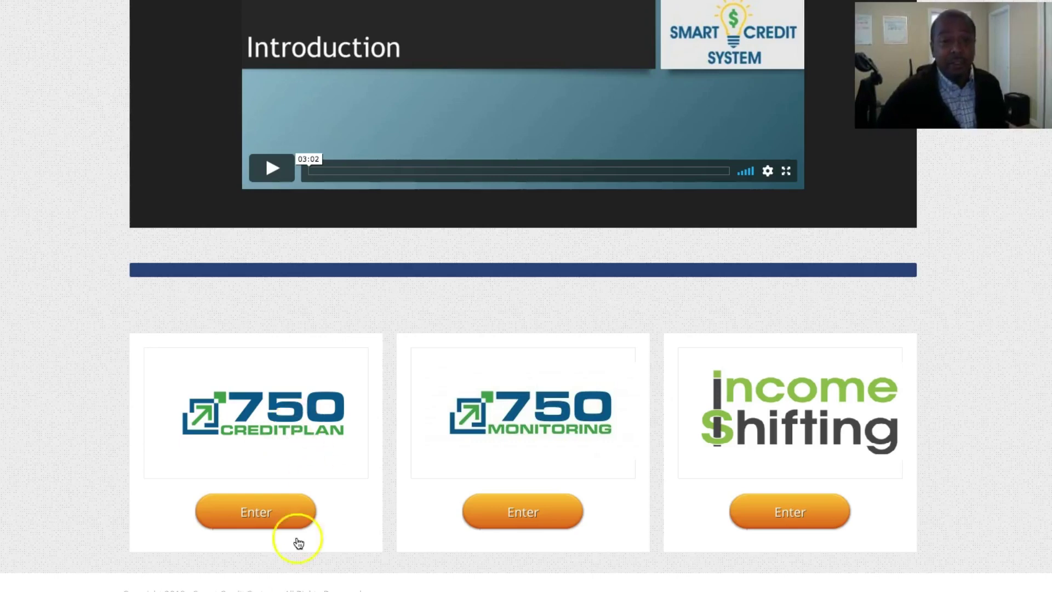
# Step: Enter the 750CreditPlan membership course and scroll to its Course Lessons list
pyautogui.click(256, 514)
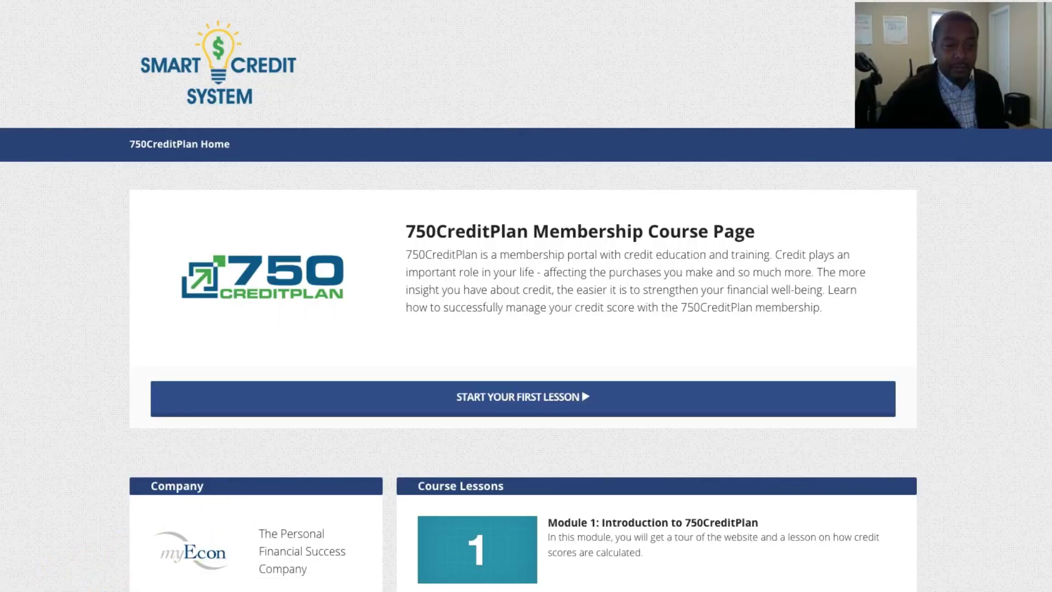
pyautogui.scroll(-1, 366, 338)
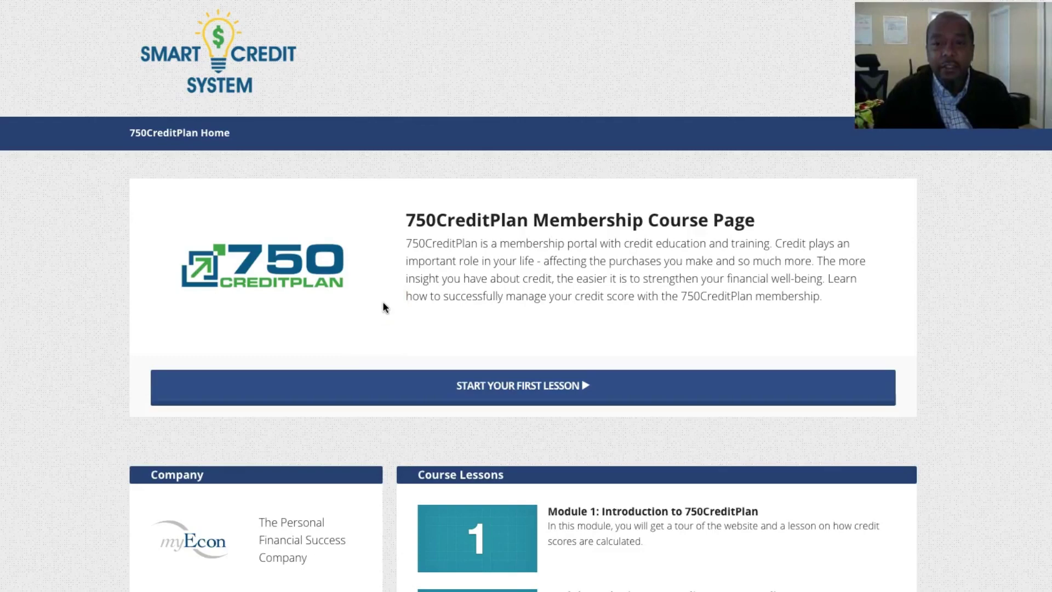
pyautogui.scroll(-10, 462, 297)
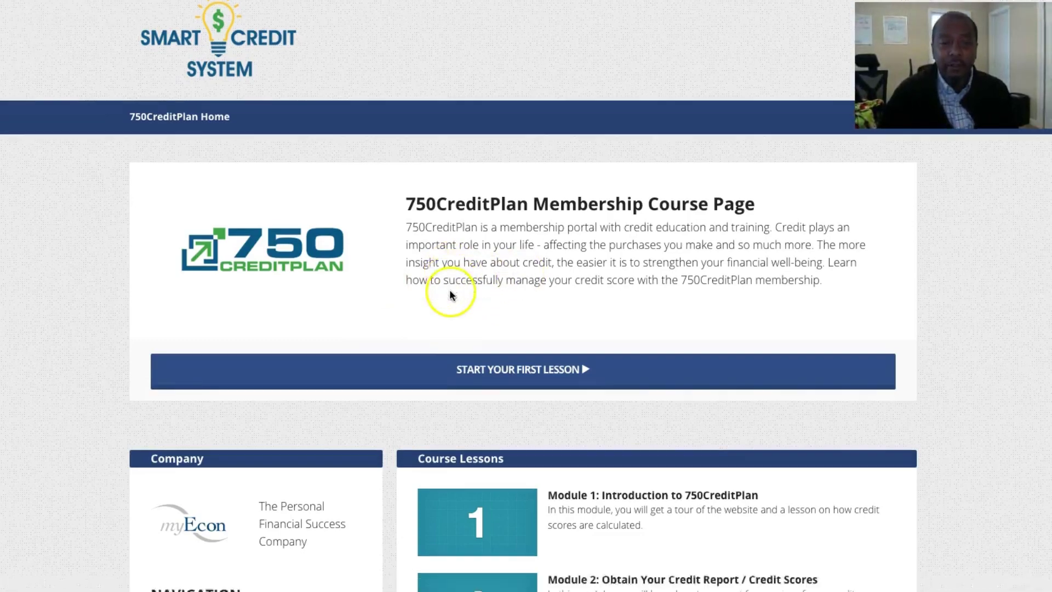
pyautogui.scroll(-6, 461, 299)
pyautogui.scroll(16, 463, 296)
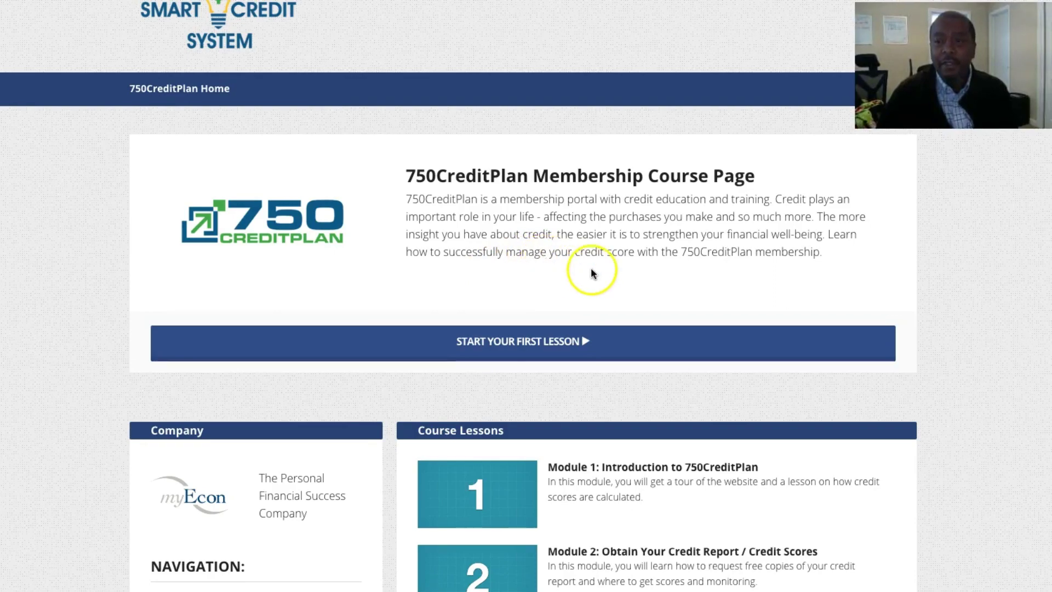
pyautogui.scroll(-7, 591, 268)
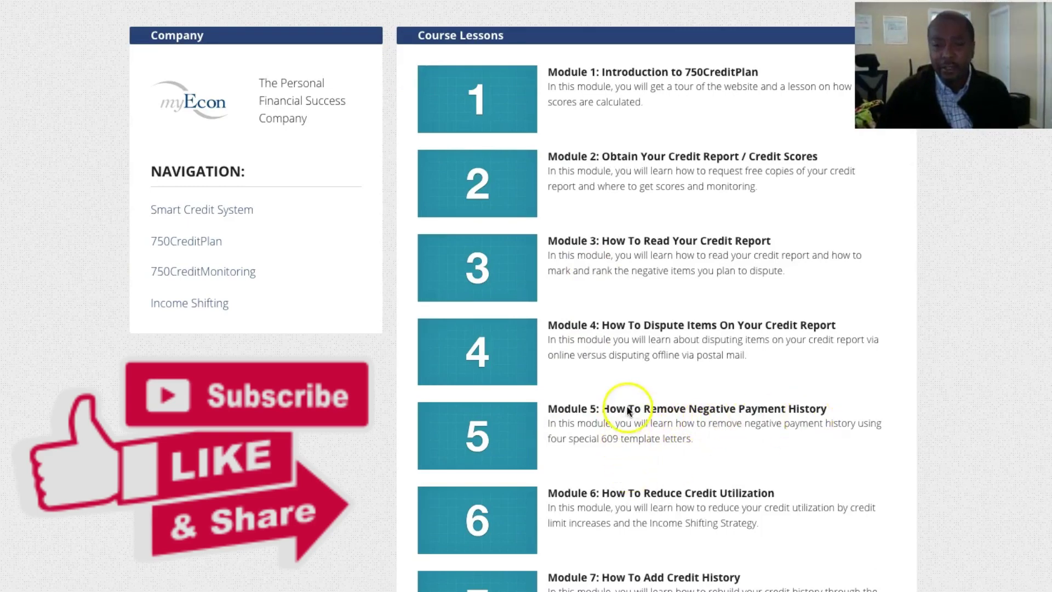
# Step: Open the Module 5 negative payment history lesson and pick the 609 Dispute Letters DOCX download
pyautogui.click(508, 426)
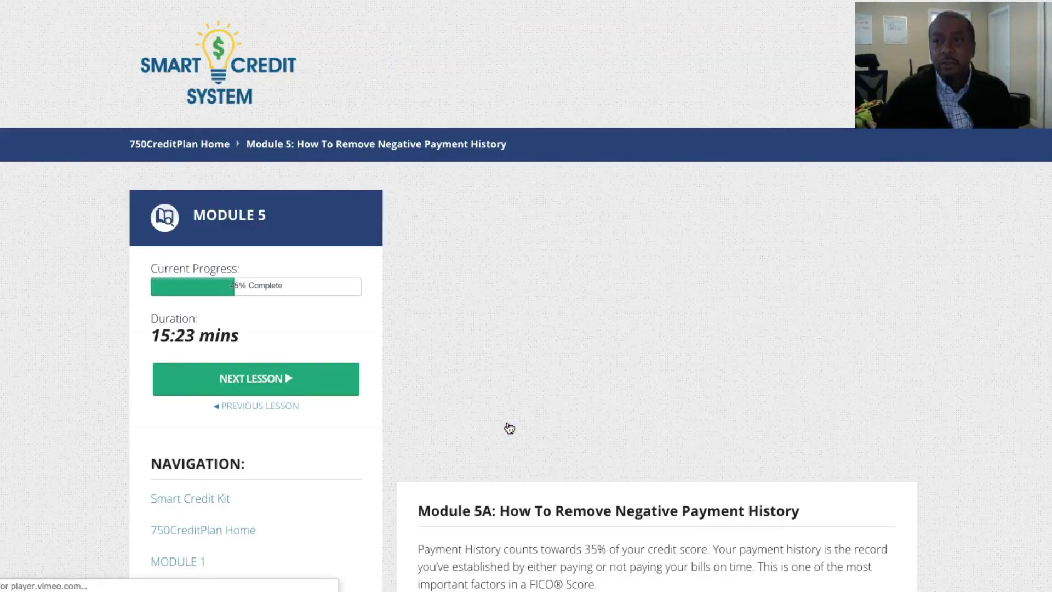
pyautogui.scroll(-1, 973, 431)
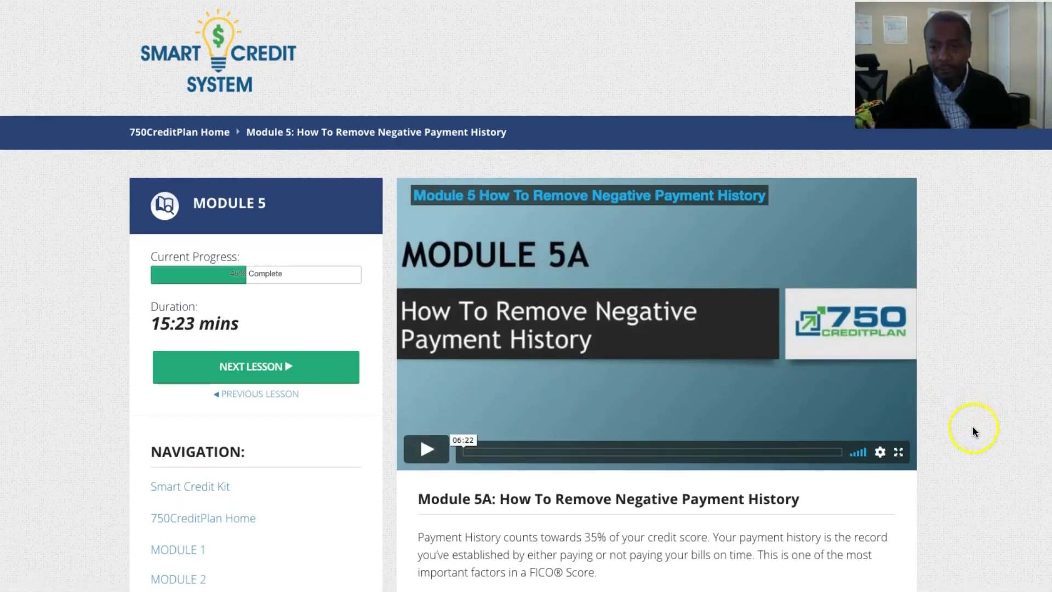
pyautogui.scroll(-4, 974, 429)
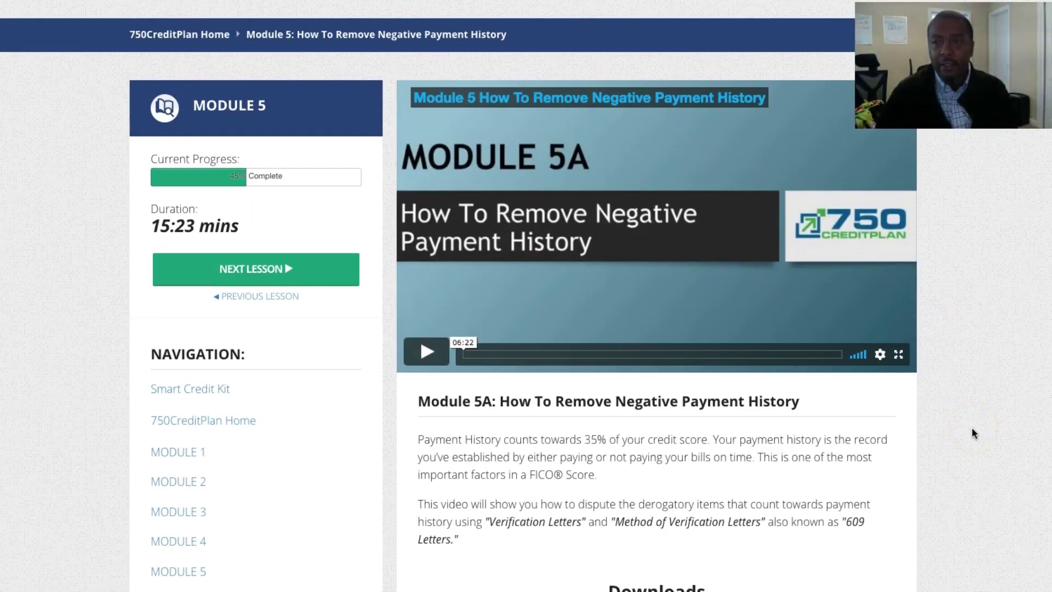
pyautogui.scroll(-10, 973, 429)
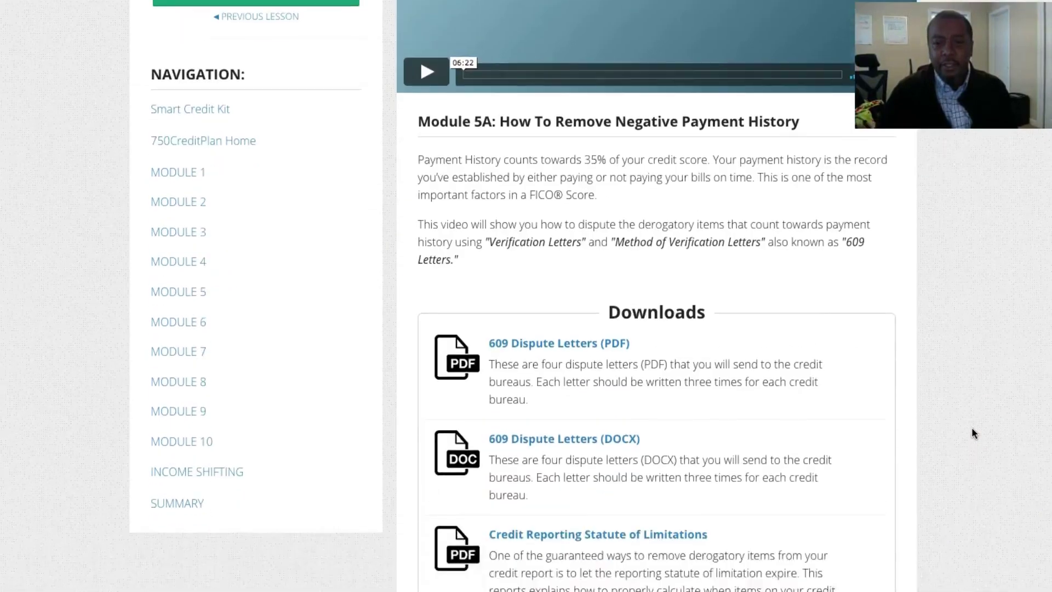
pyautogui.scroll(-2, 971, 426)
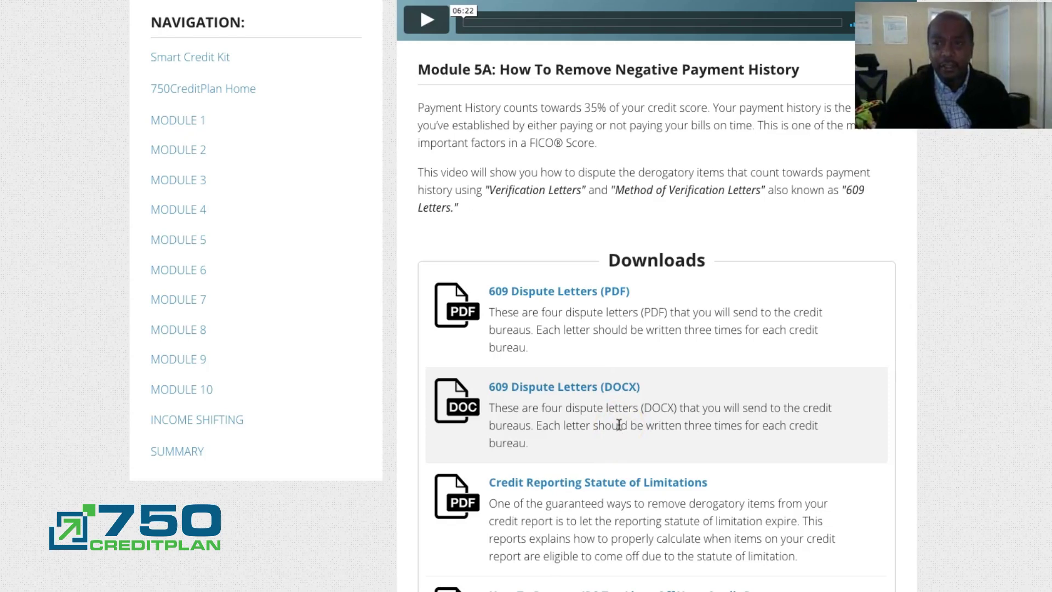
pyautogui.click(671, 400)
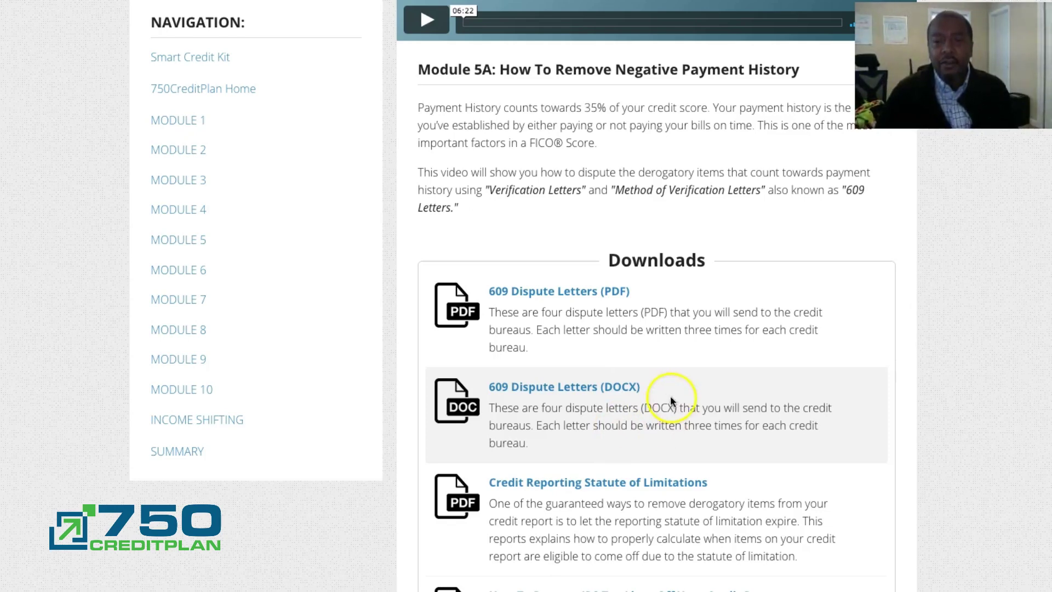
# Step: Download the 609 Dispute Letters DOCX and upload 609DisputeLetters.docx into Google Docs to open it
pyautogui.click(560, 395)
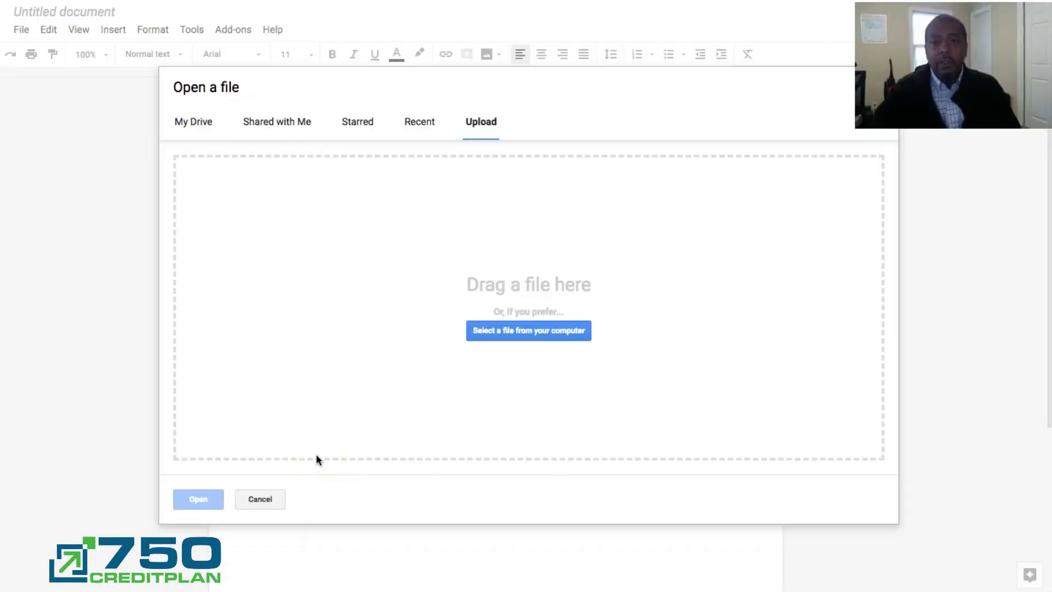
pyautogui.click(547, 509)
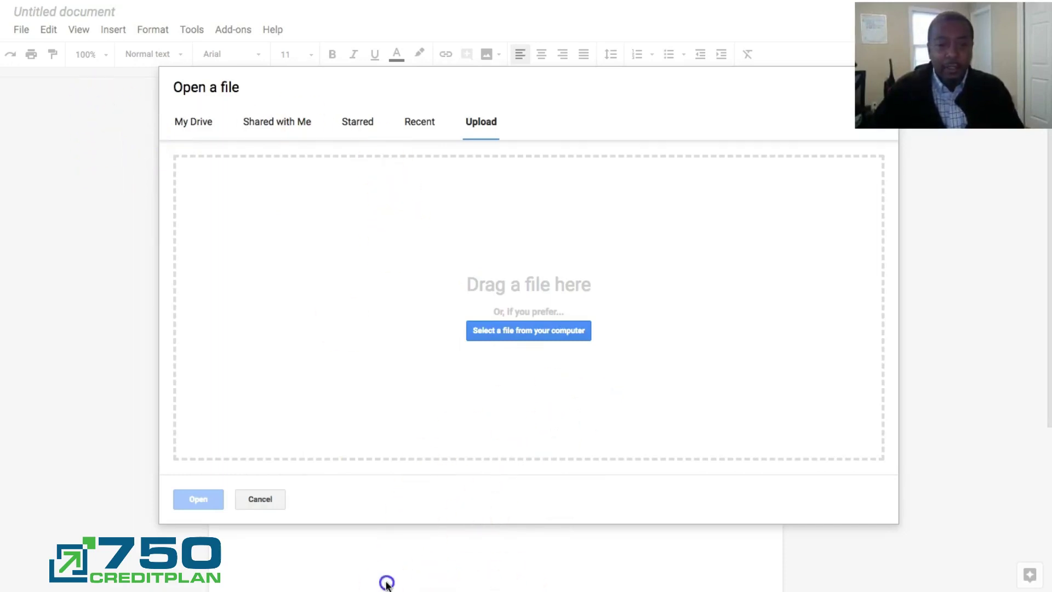
pyautogui.moveTo(388, 583); pyautogui.dragTo(518, 328)
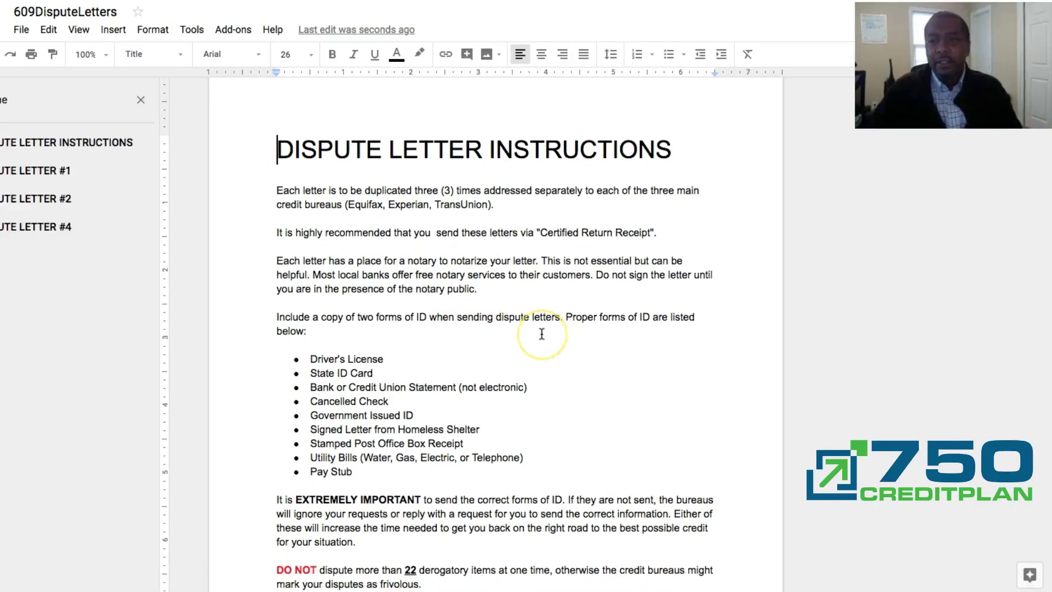
# Step: Scroll through the instructions to Dispute Letter #1's red placeholder header, then return to the Module 5 lesson
pyautogui.scroll(-5, 542, 334)
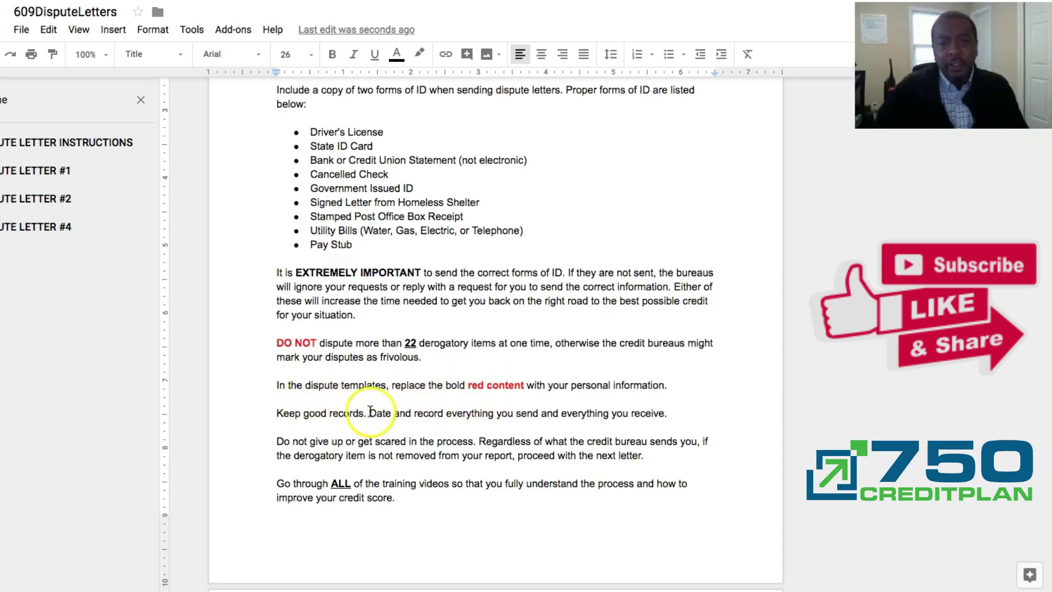
pyautogui.scroll(-12, 490, 391)
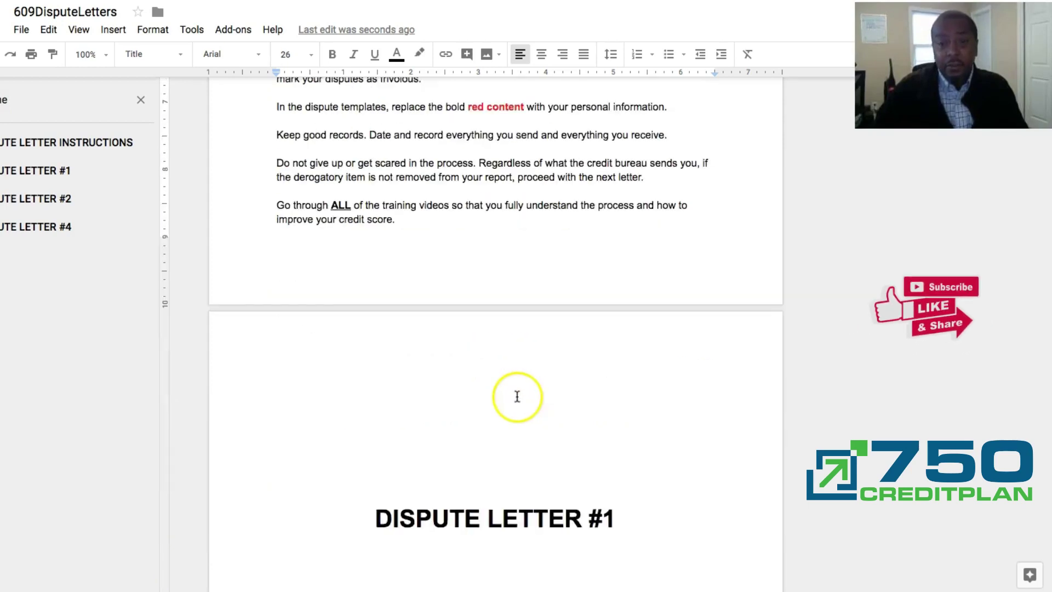
pyautogui.scroll(-5, 517, 395)
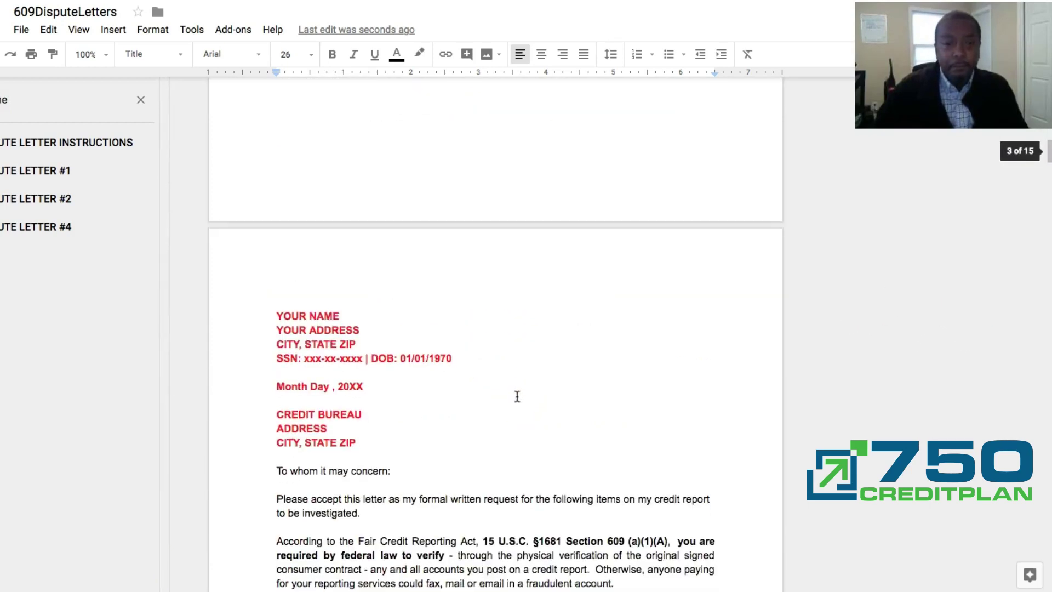
pyautogui.scroll(-3, 517, 396)
pyautogui.scroll(-3, 461, 343)
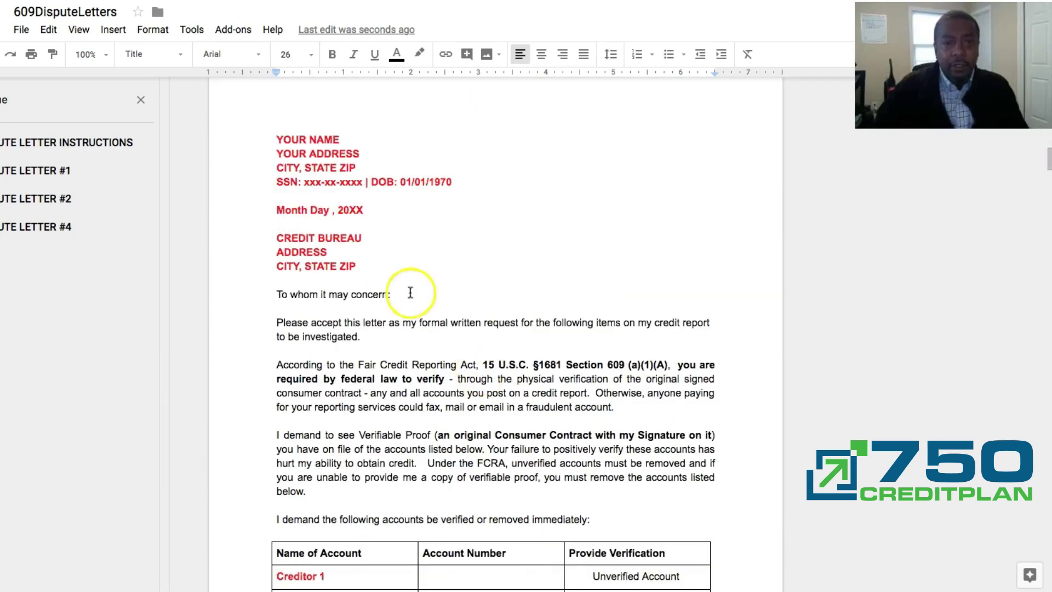
pyautogui.click(313, 155)
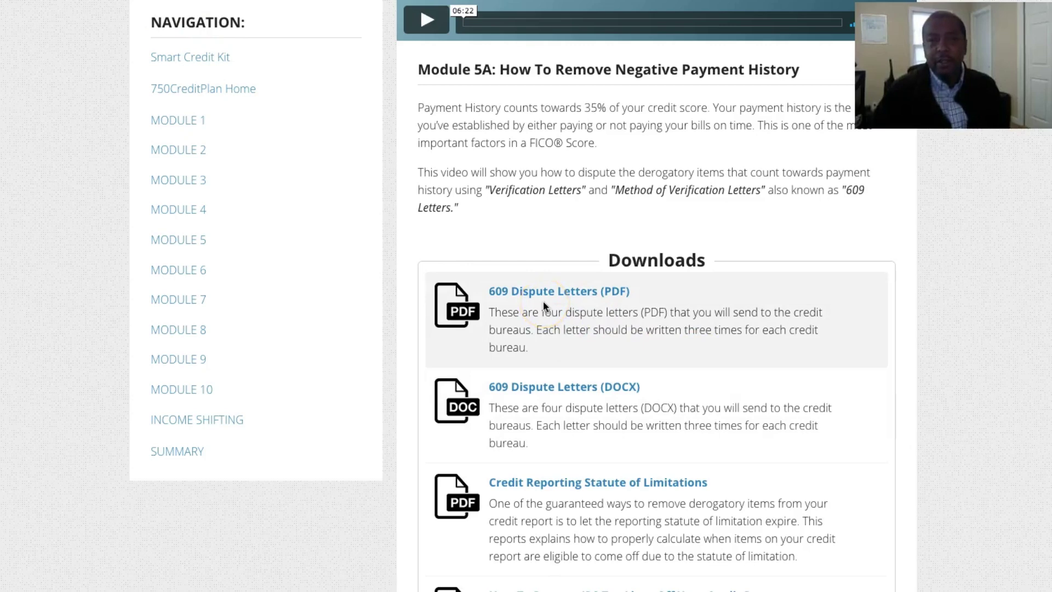
# Step: Open the Module 4 dispute lesson and copy the Equifax mailing address from Module 4B
pyautogui.click(179, 210)
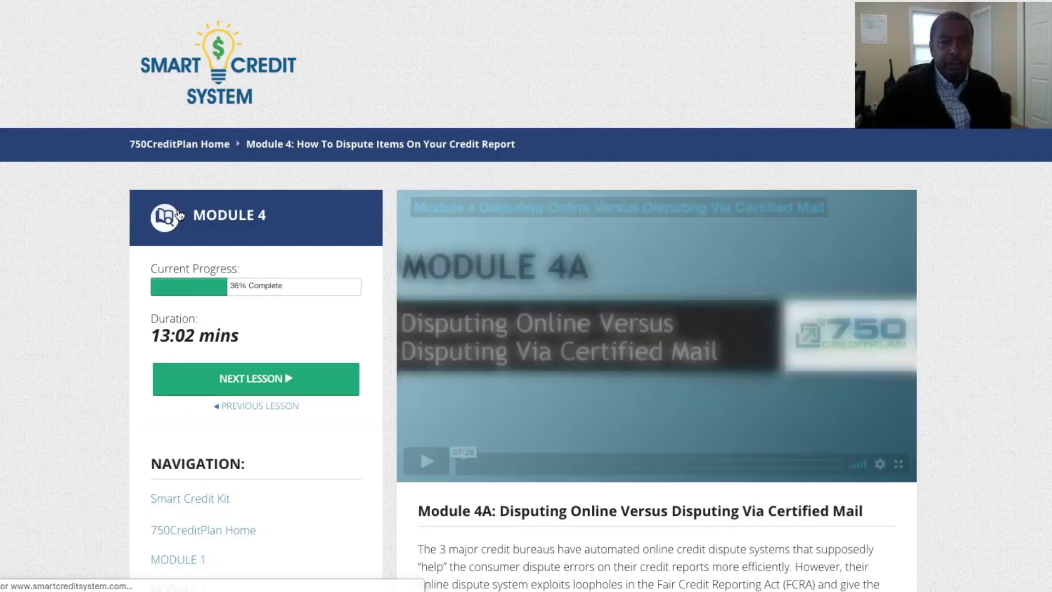
pyautogui.click(923, 298)
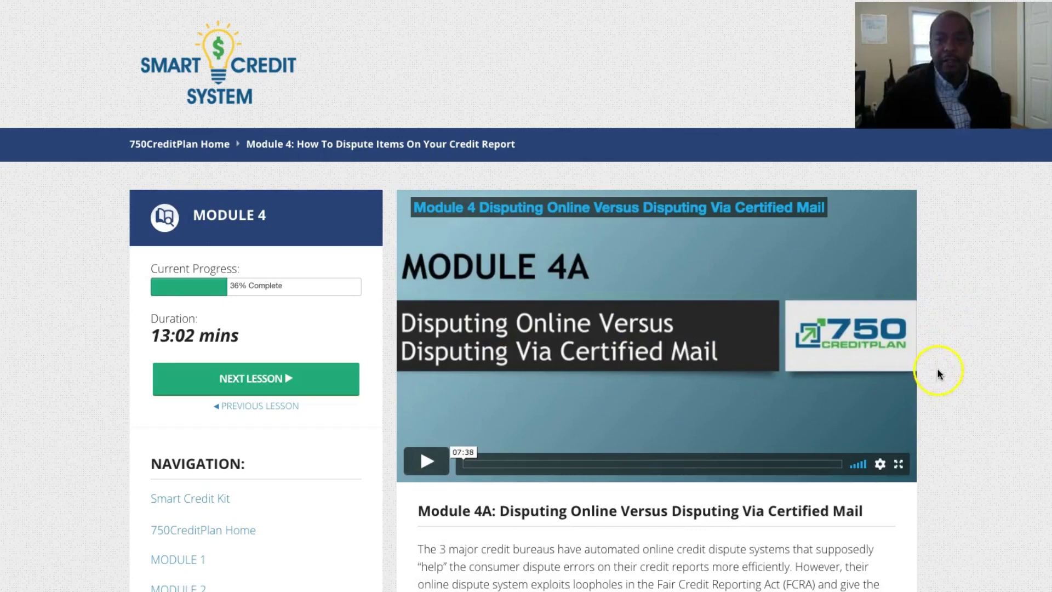
pyautogui.scroll(-6, 935, 375)
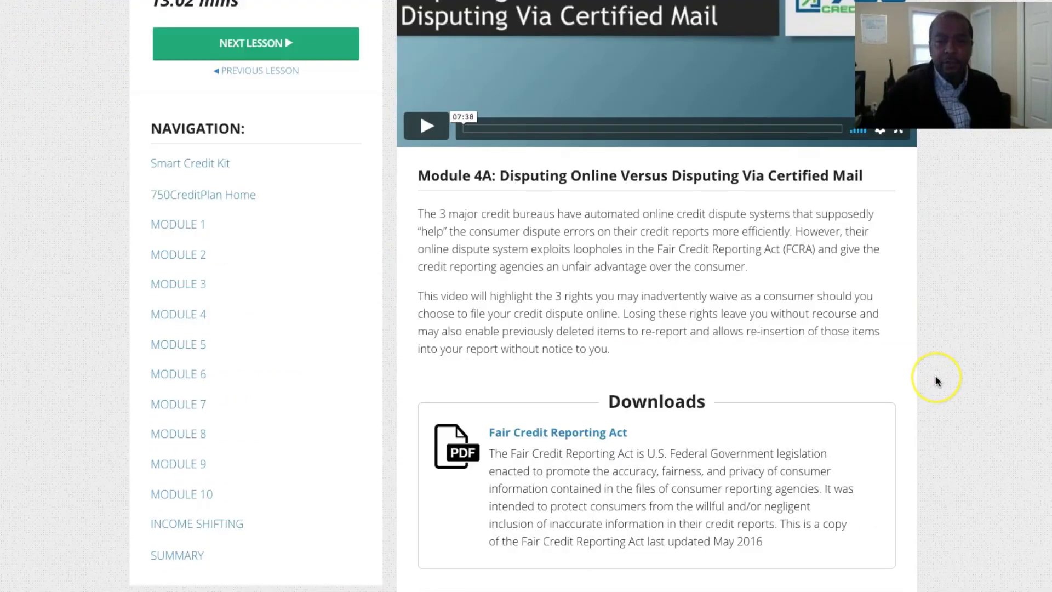
pyautogui.scroll(-15, 936, 380)
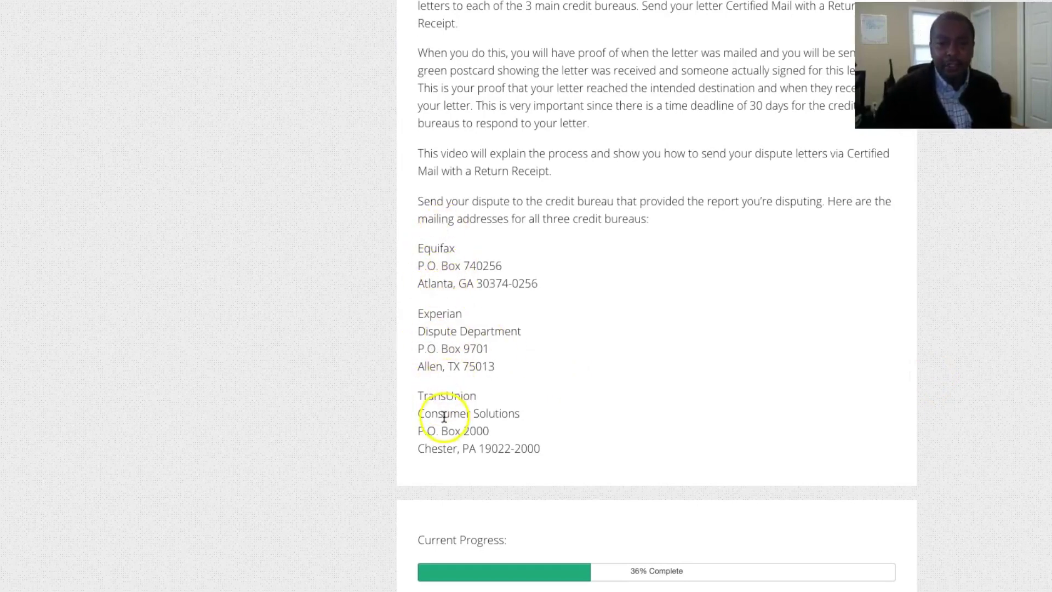
pyautogui.moveTo(538, 283); pyautogui.dragTo(411, 247)
pyautogui.rightClick(438, 251)
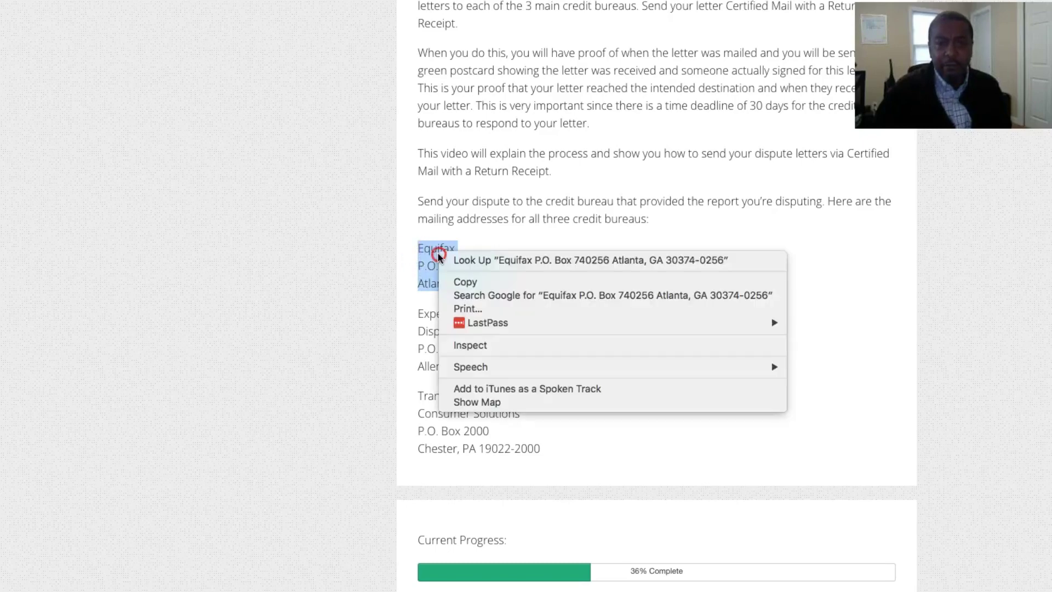
pyautogui.click(483, 282)
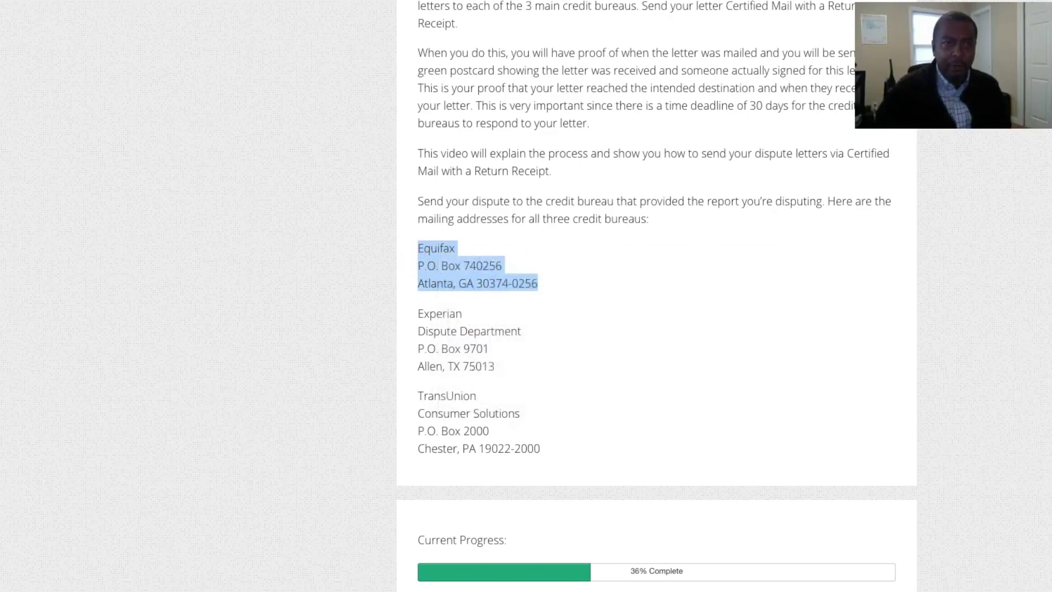
# Step: Paste the Equifax address over the CREDIT BUREAU/ADDRESS/CITY, STATE ZIP placeholder lines
pyautogui.hotkey('alt', 'Tab')
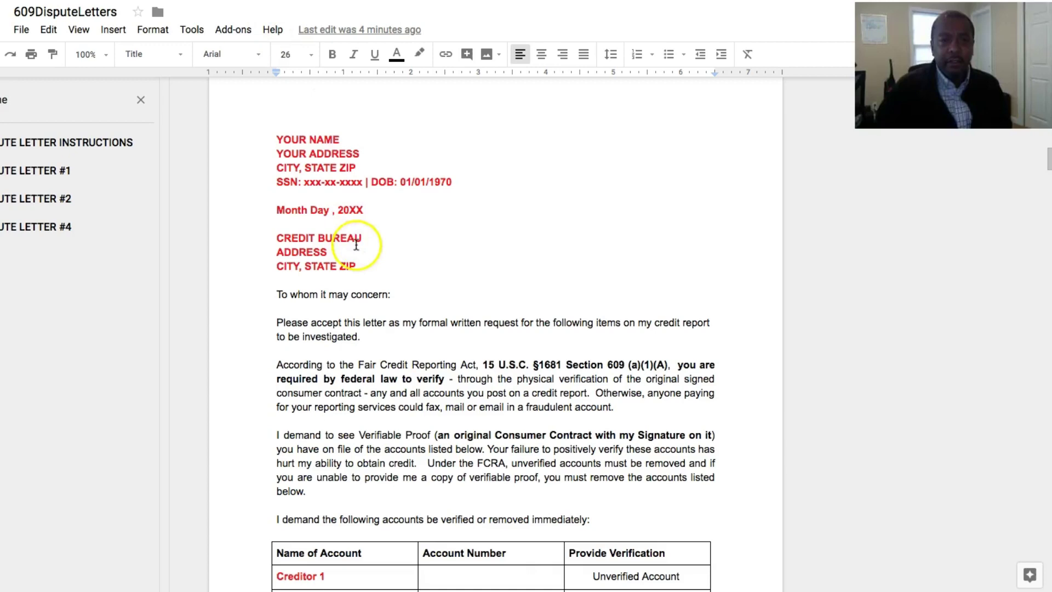
pyautogui.moveTo(371, 266); pyautogui.dragTo(272, 241)
pyautogui.rightClick(294, 243)
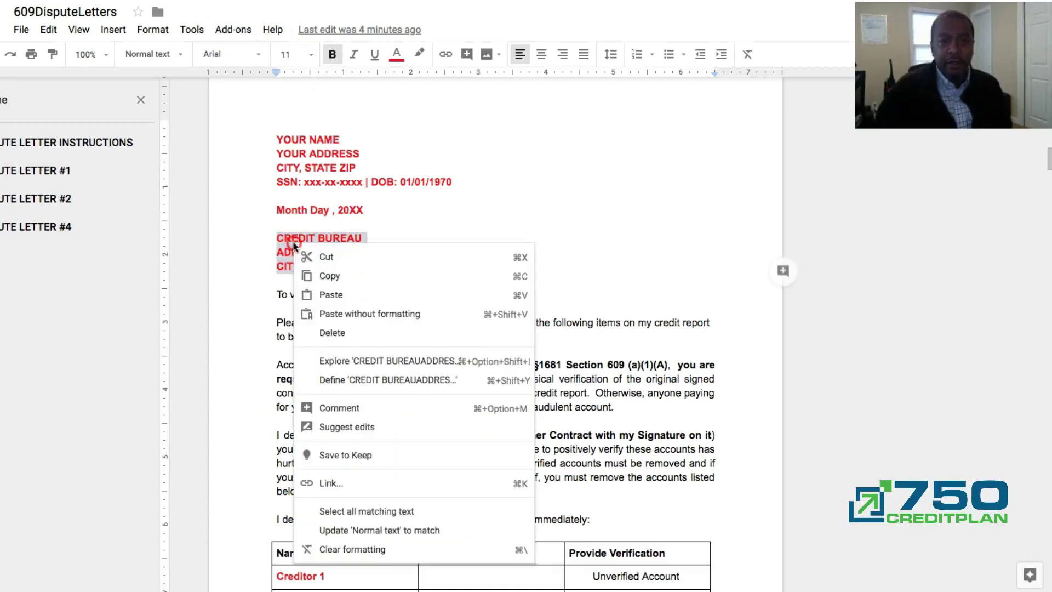
pyautogui.click(364, 298)
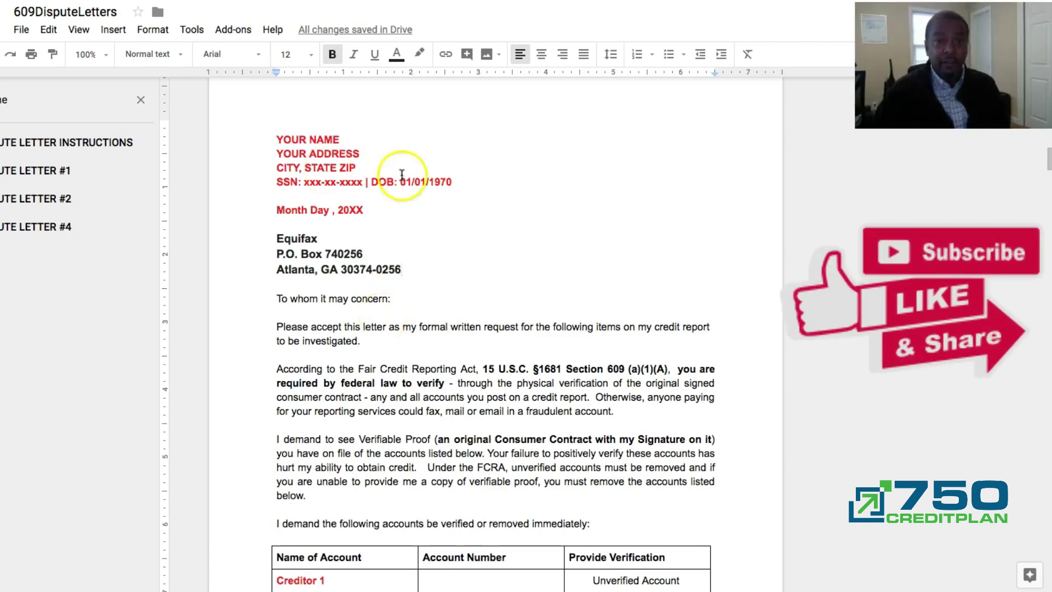
# Step: Review the letter's creditor verification table, then go back to the Module 4B mailing-address page
pyautogui.scroll(-3, 402, 363)
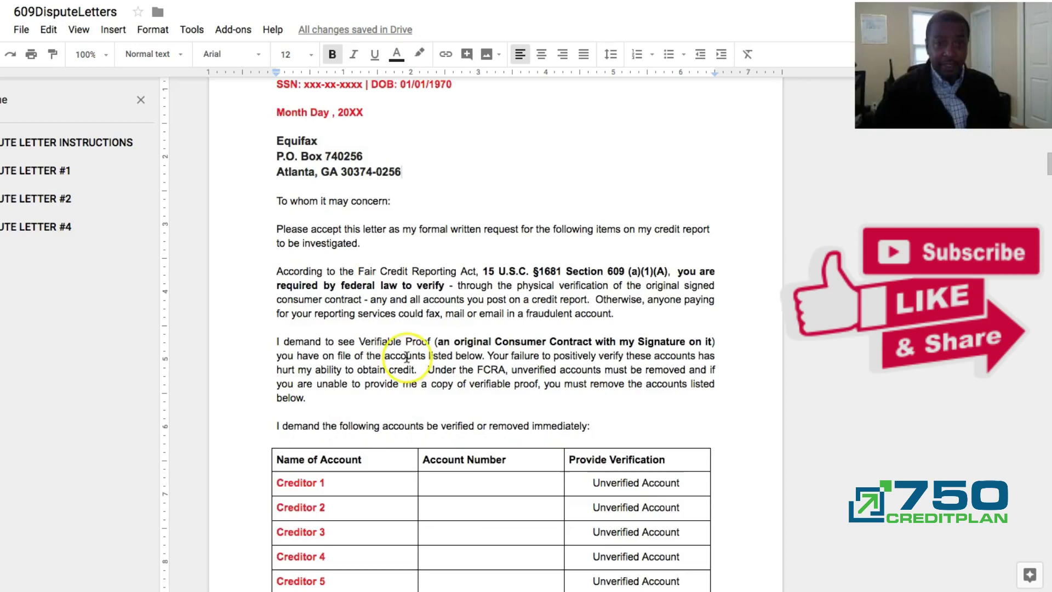
pyautogui.scroll(-5, 403, 362)
pyautogui.scroll(-1, 407, 357)
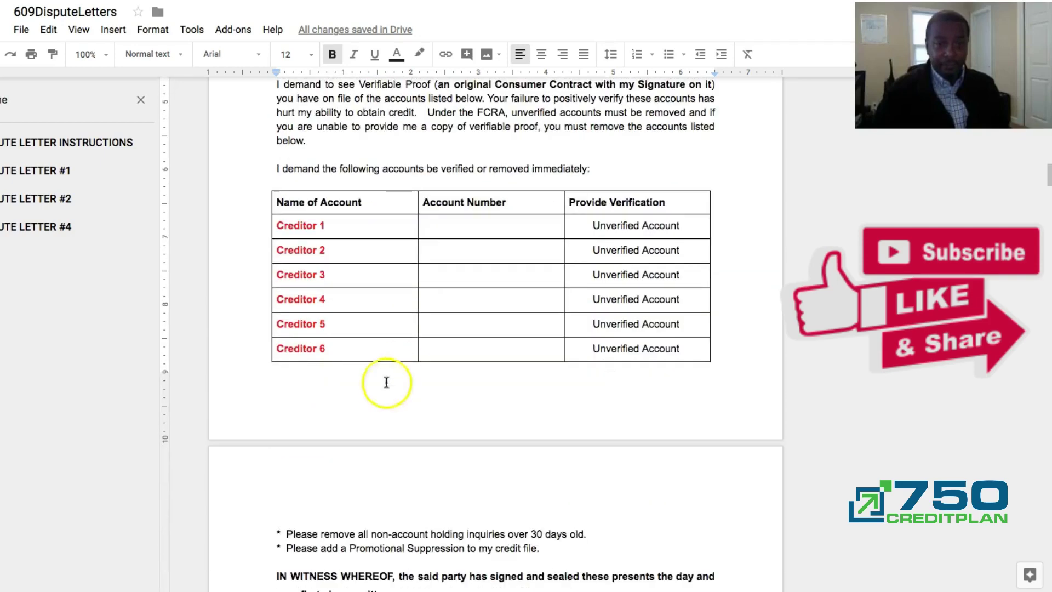
pyautogui.click(343, 210)
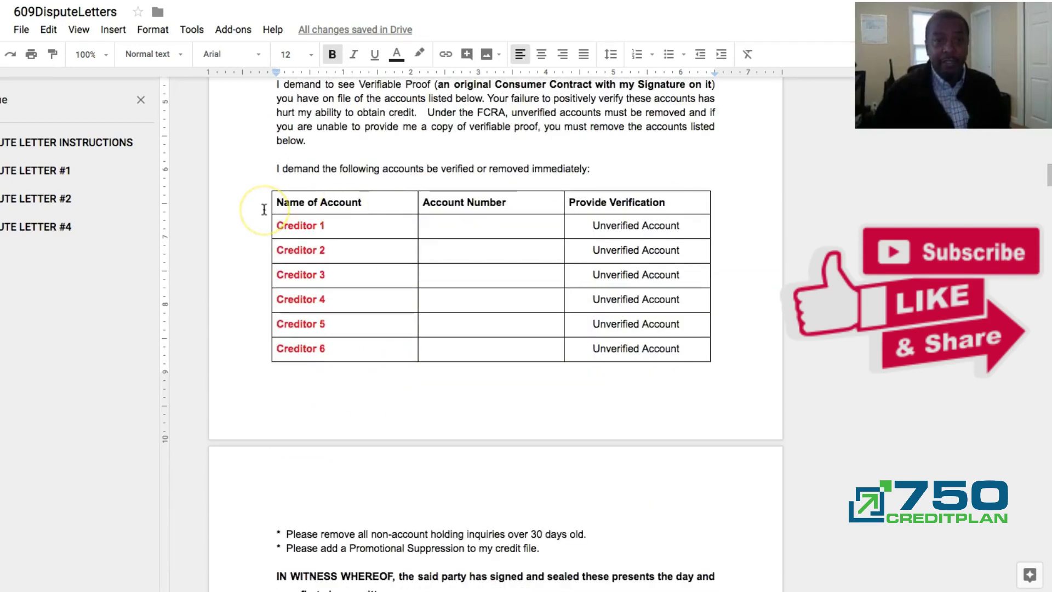
pyautogui.click(297, 194)
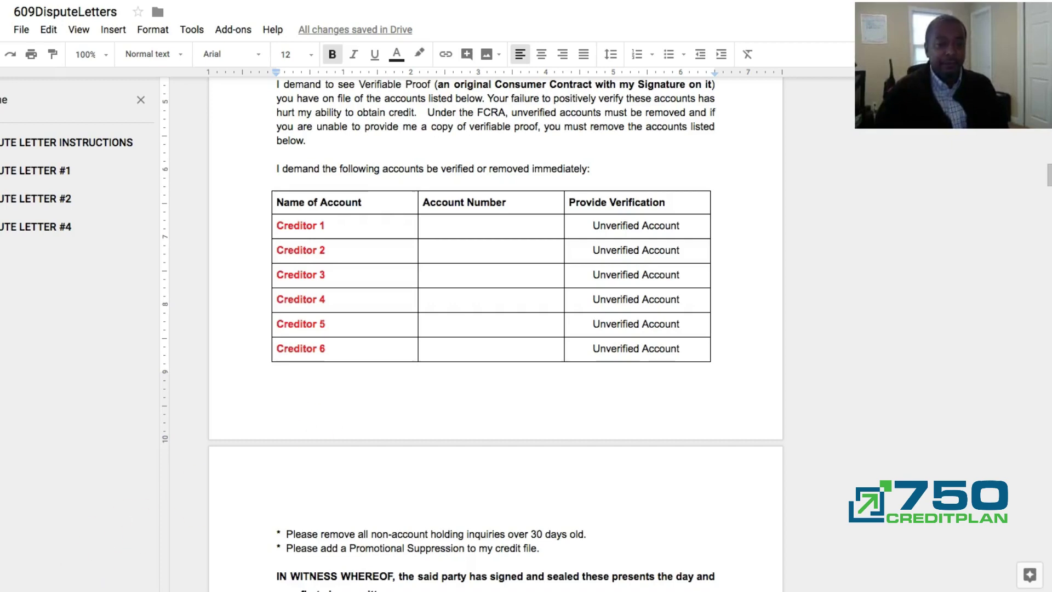
pyautogui.scroll(1, 480, 340)
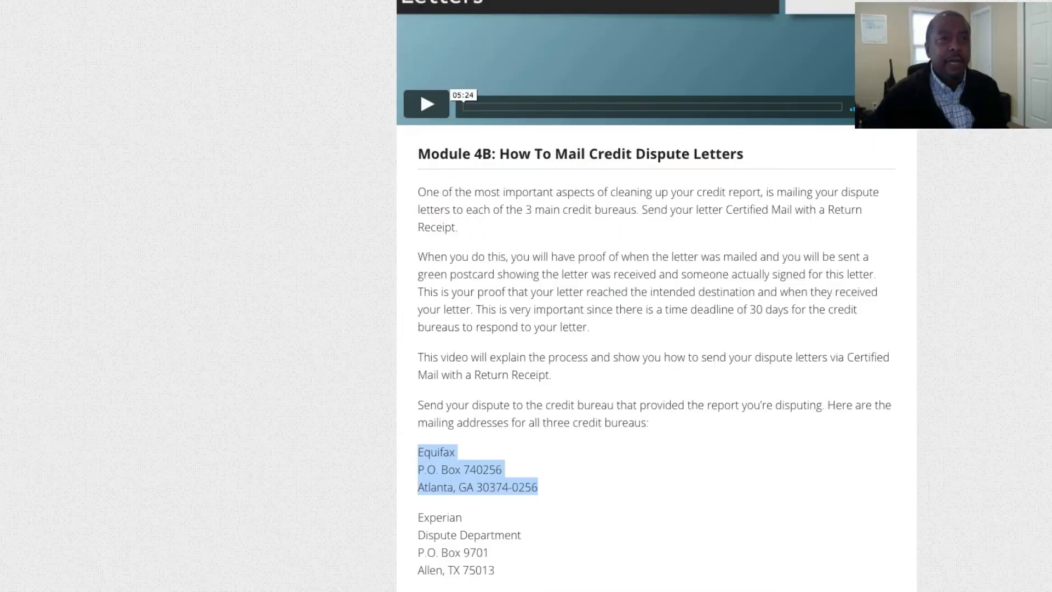
# Step: Open the Module 2 free credit report lesson and follow its AnnualCreditReport.com link
pyautogui.scroll(10, 236, 230)
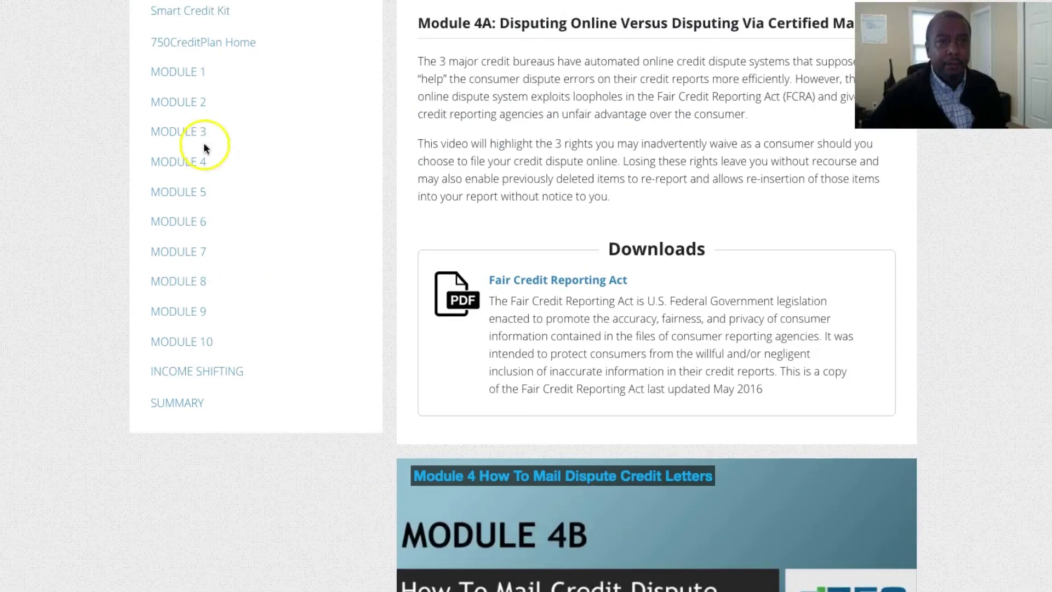
pyautogui.click(186, 108)
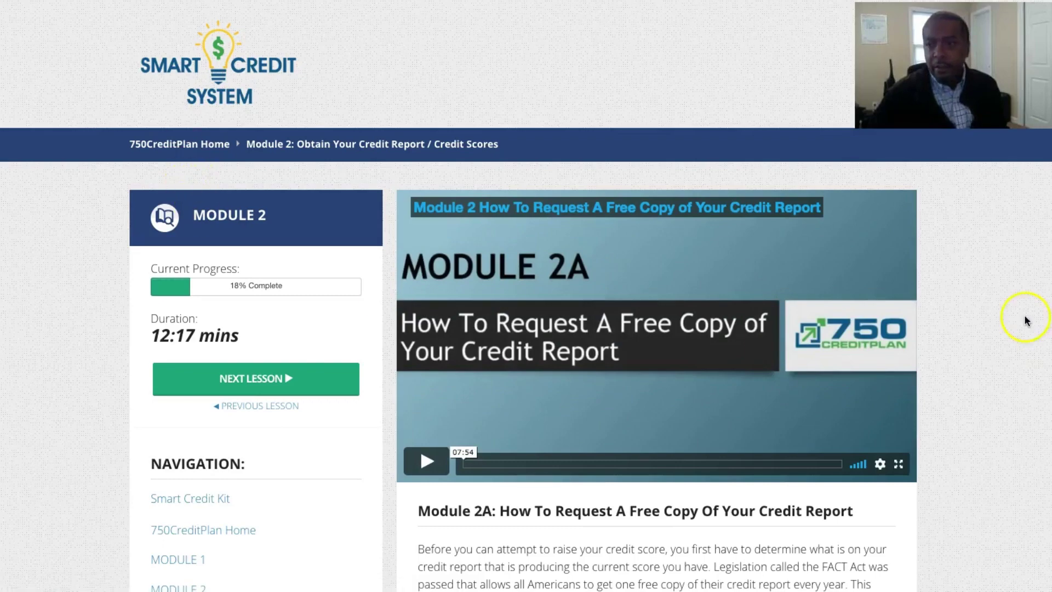
pyautogui.scroll(-4, 1020, 319)
pyautogui.scroll(-1, 1021, 322)
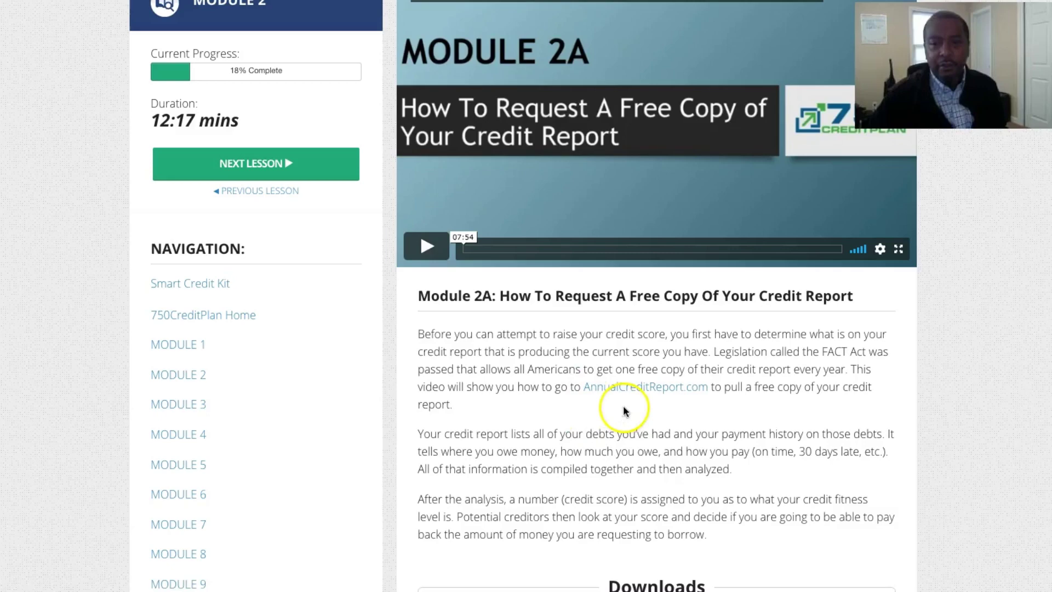
pyautogui.click(636, 388)
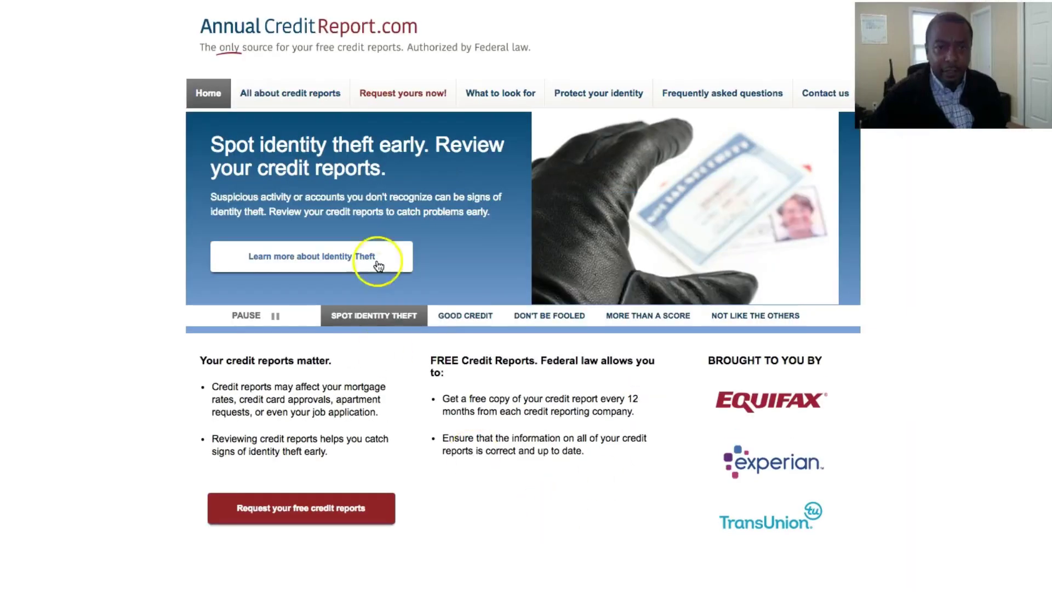
# Step: Choose 'Request your free credit reports' on the AnnualCreditReport.com home page
pyautogui.click(316, 514)
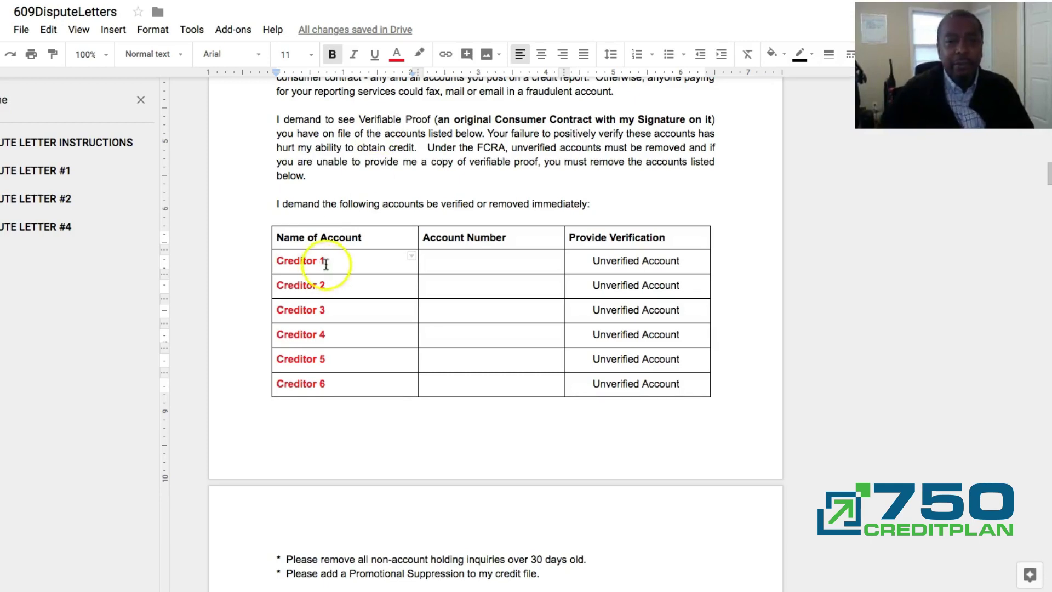
# Step: Enter Bill 1 with account numbers 12345 and 2345 in the first two creditor rows
pyautogui.moveTo(326, 260); pyautogui.dragTo(273, 262)
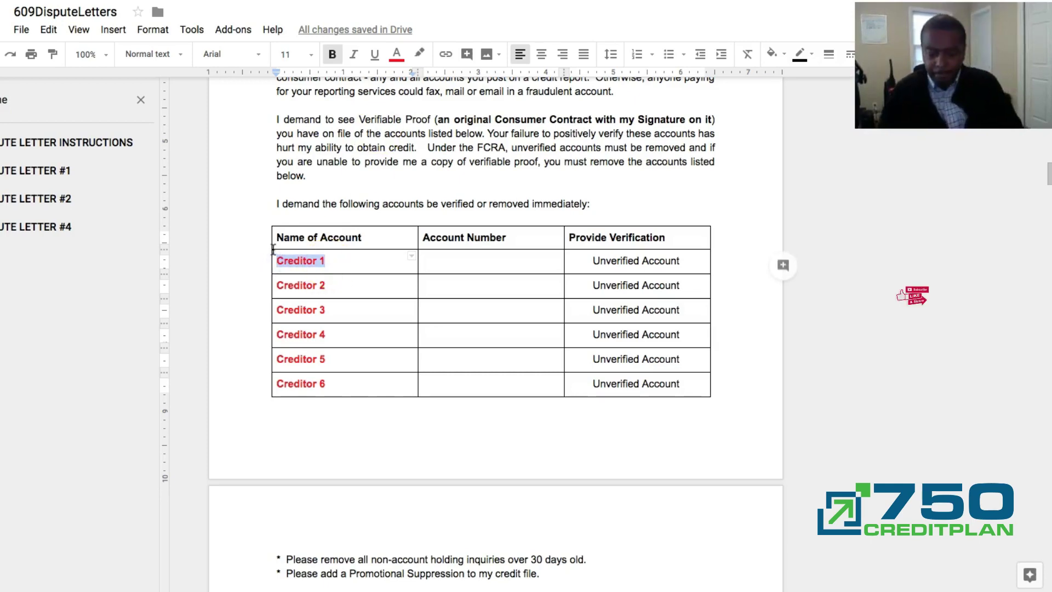
pyautogui.write('Bill')
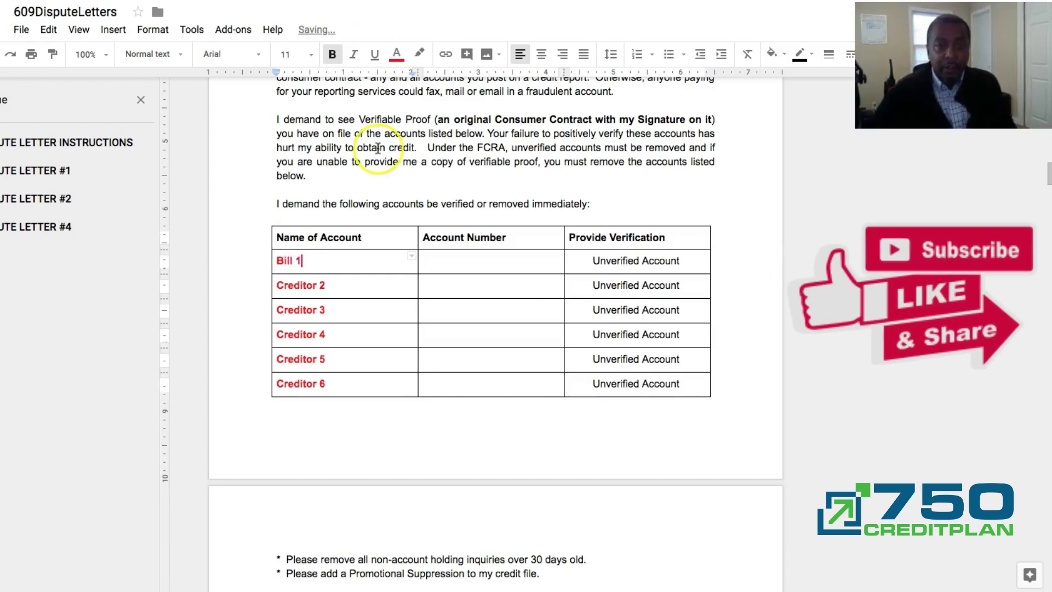
pyautogui.click(474, 265)
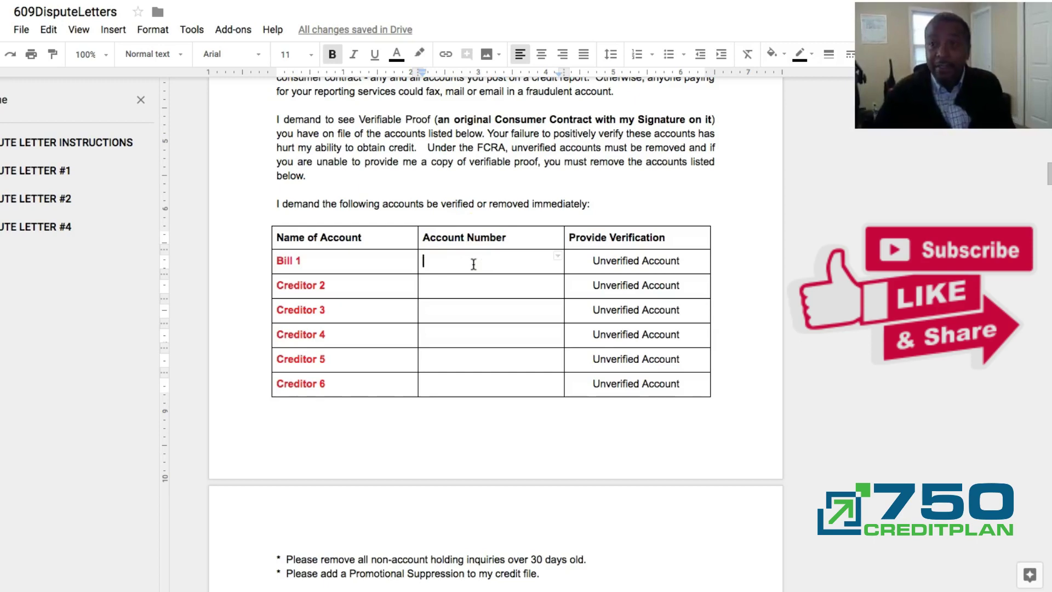
pyautogui.write('1')
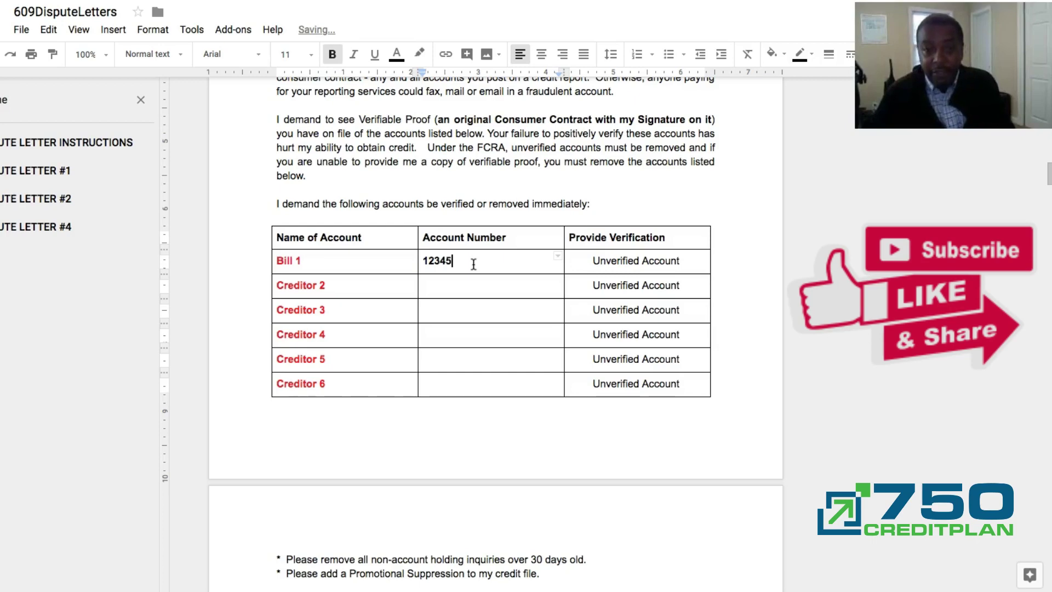
pyautogui.write('2345')
pyautogui.click(346, 286)
pyautogui.tripleClick(347, 286)
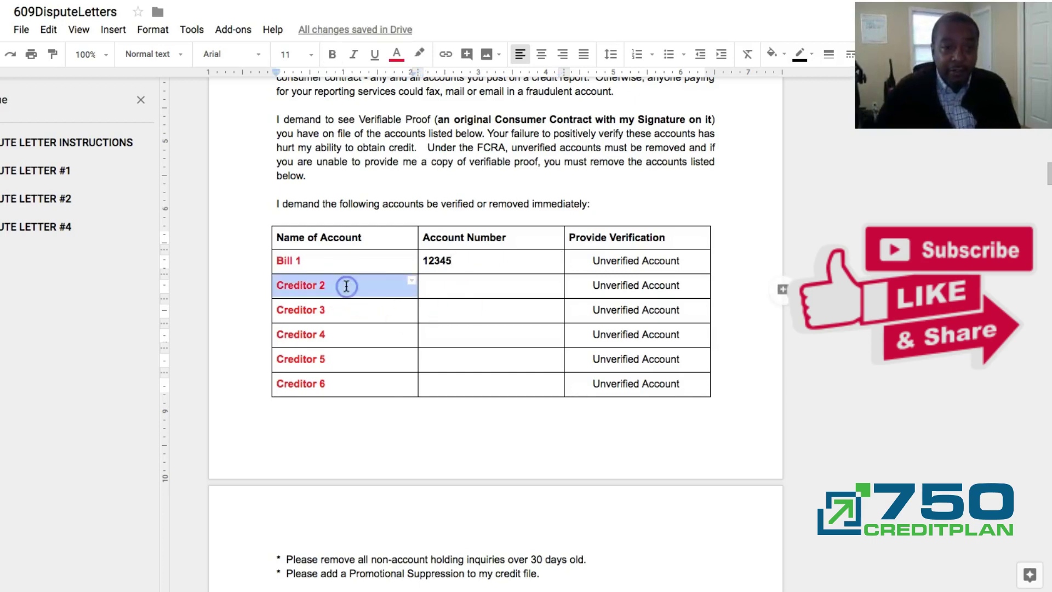
pyautogui.write('bi')
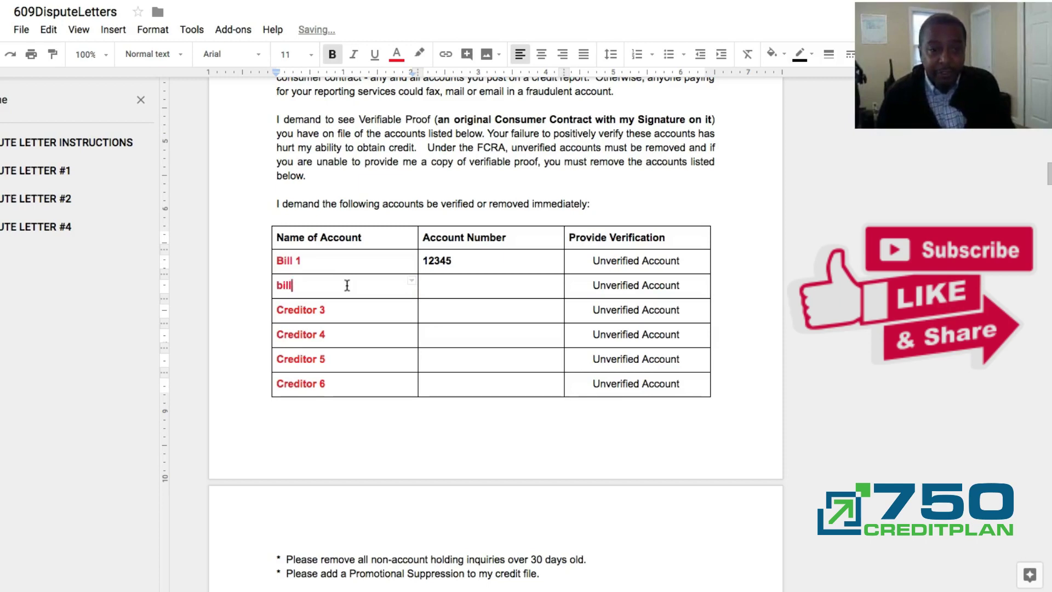
pyautogui.write('ll')
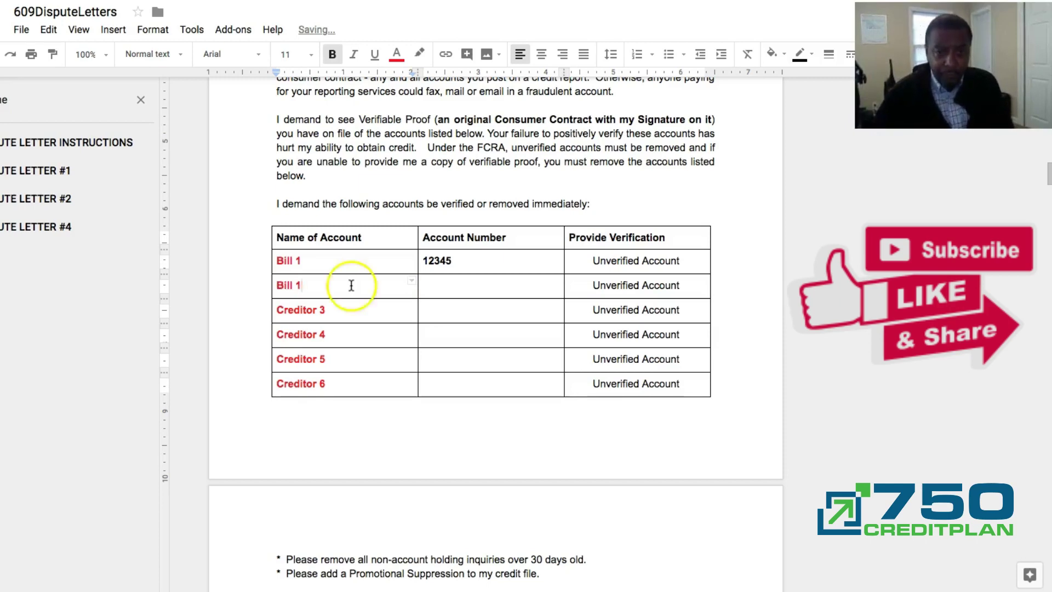
pyautogui.click(485, 294)
pyautogui.write('2345')
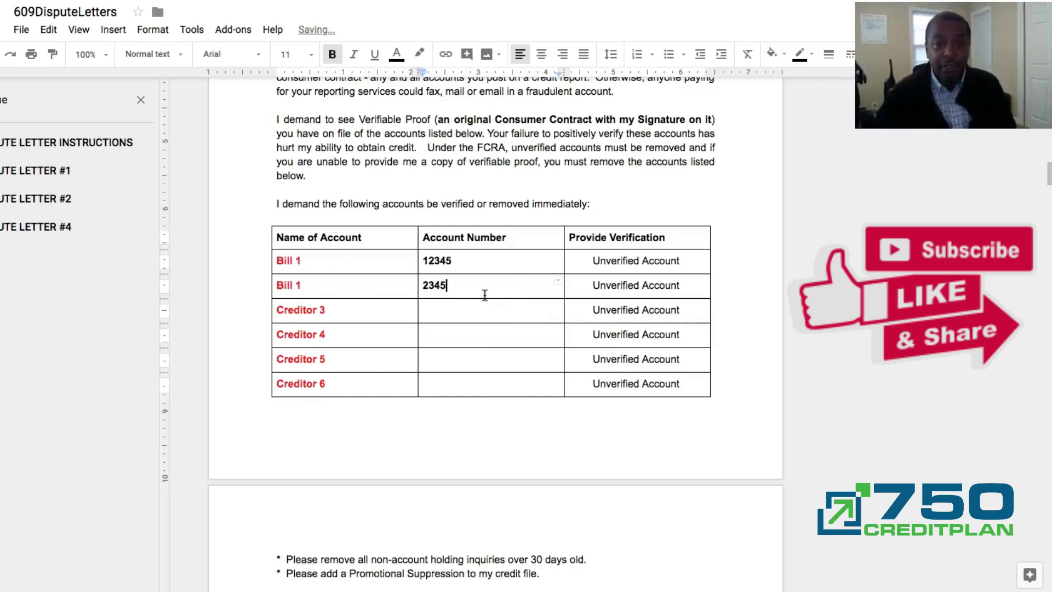
# Step: Select the unused Creditor 3 through 6 rows of the table
pyautogui.doubleClick(513, 307)
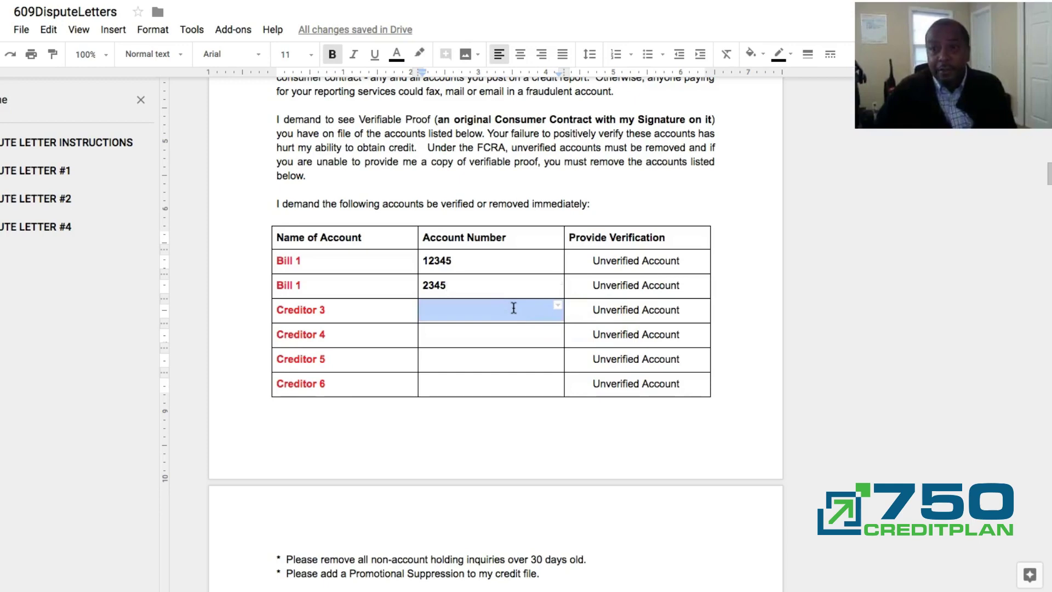
pyautogui.click(340, 310)
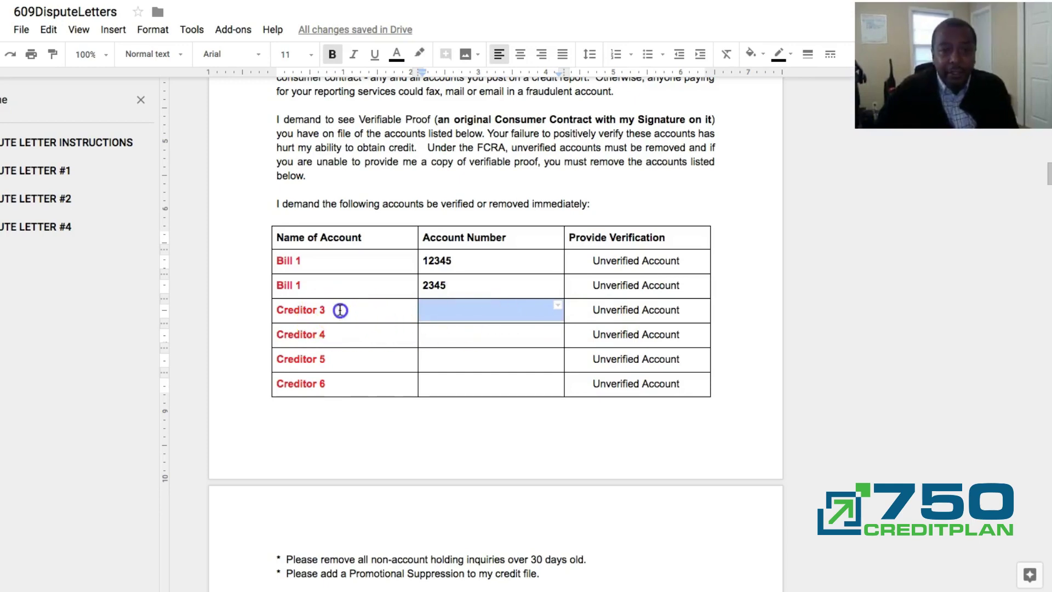
pyautogui.moveTo(381, 315); pyautogui.dragTo(617, 392)
# Step: Delete the four leftover Creditor 3–6 rows and add two empty rows after the Bill 1 entries
pyautogui.rightClick(302, 352)
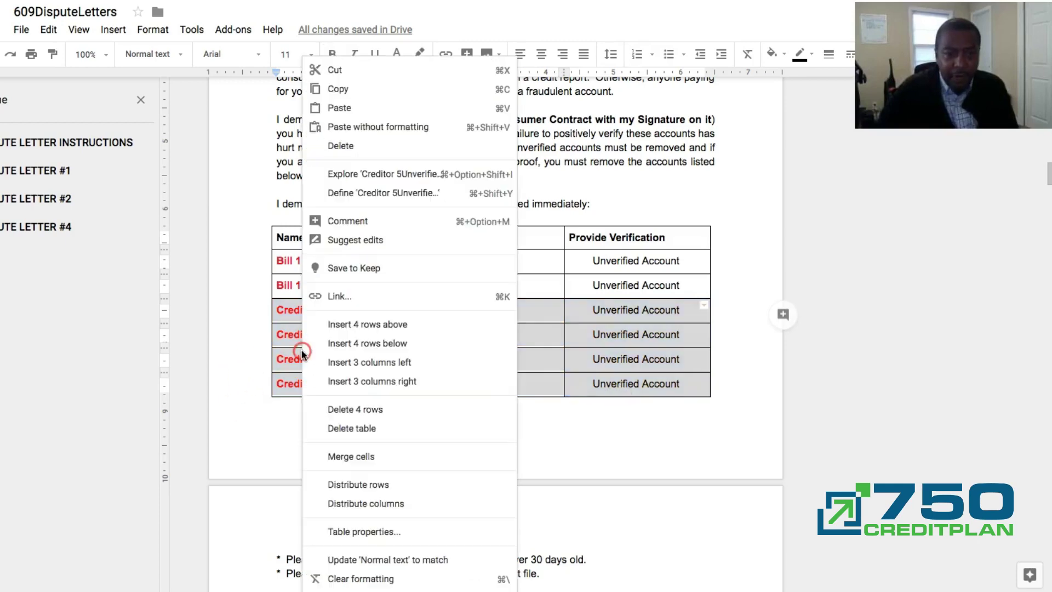
pyautogui.click(360, 408)
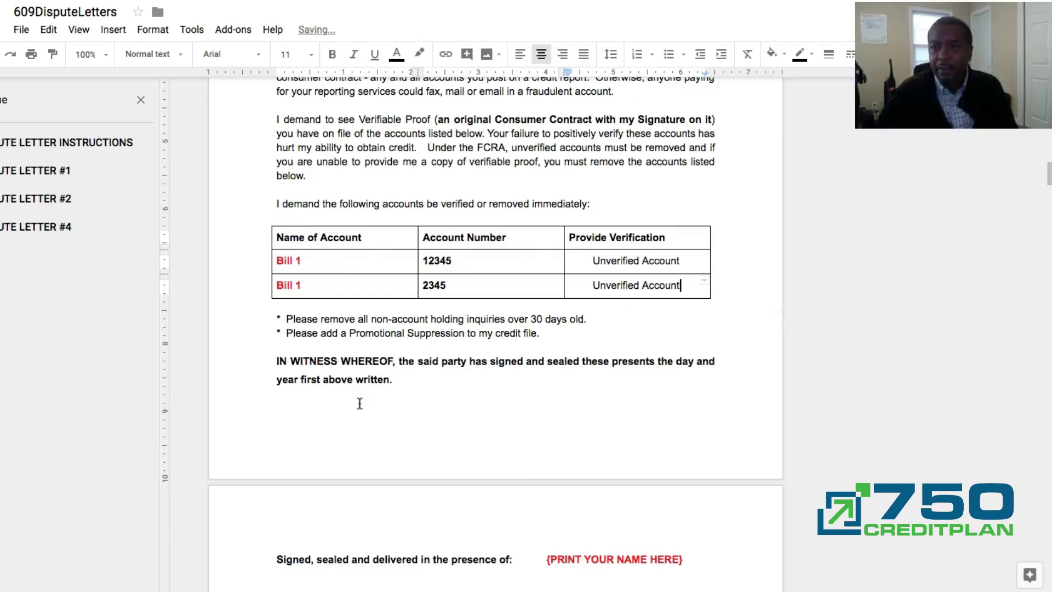
pyautogui.click(322, 291)
pyautogui.rightClick(323, 286)
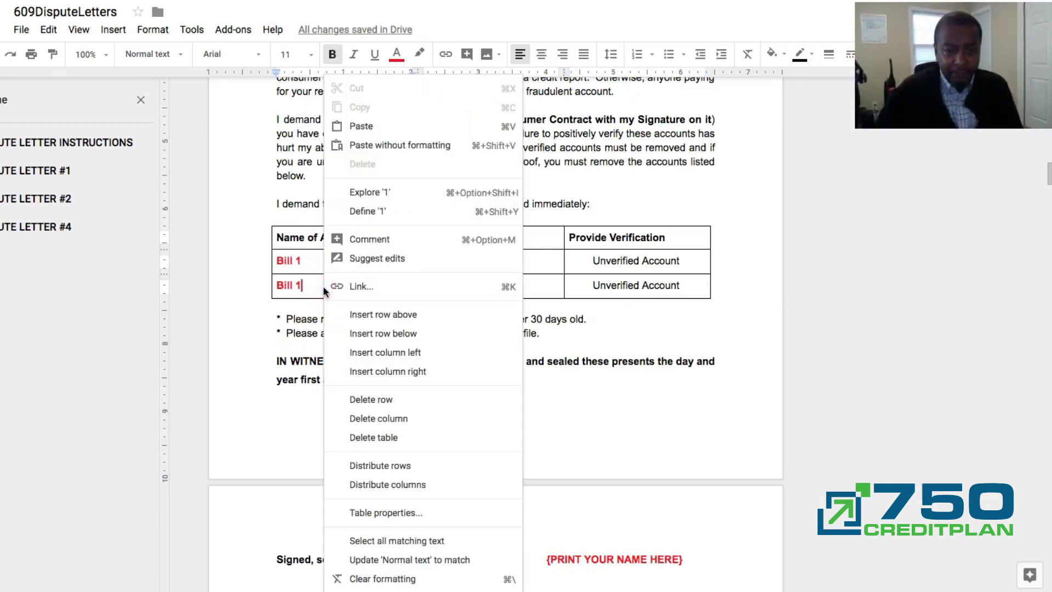
pyautogui.click(384, 334)
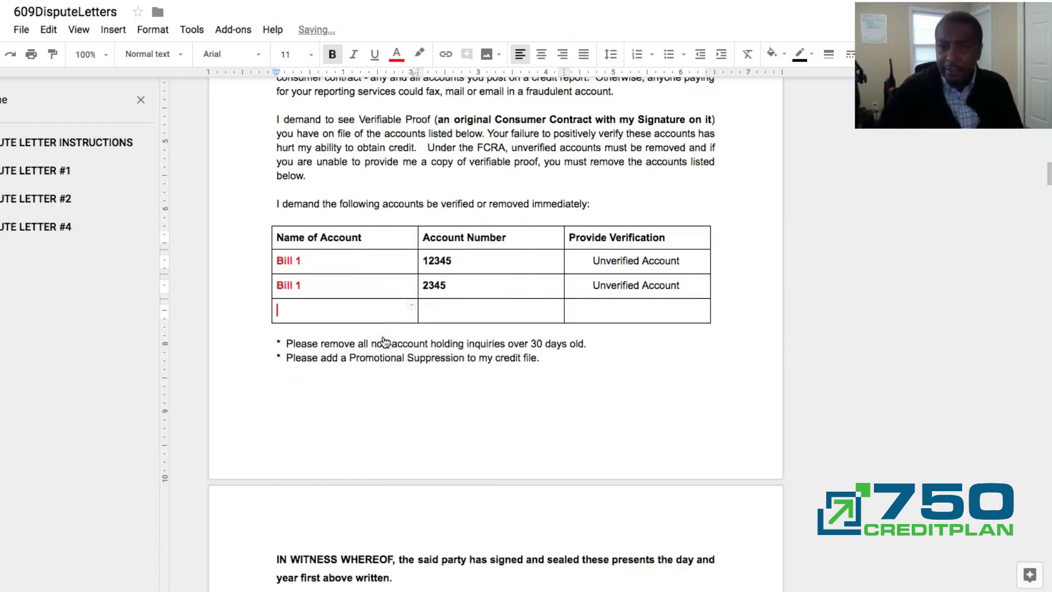
pyautogui.click(340, 321)
pyautogui.rightClick(336, 311)
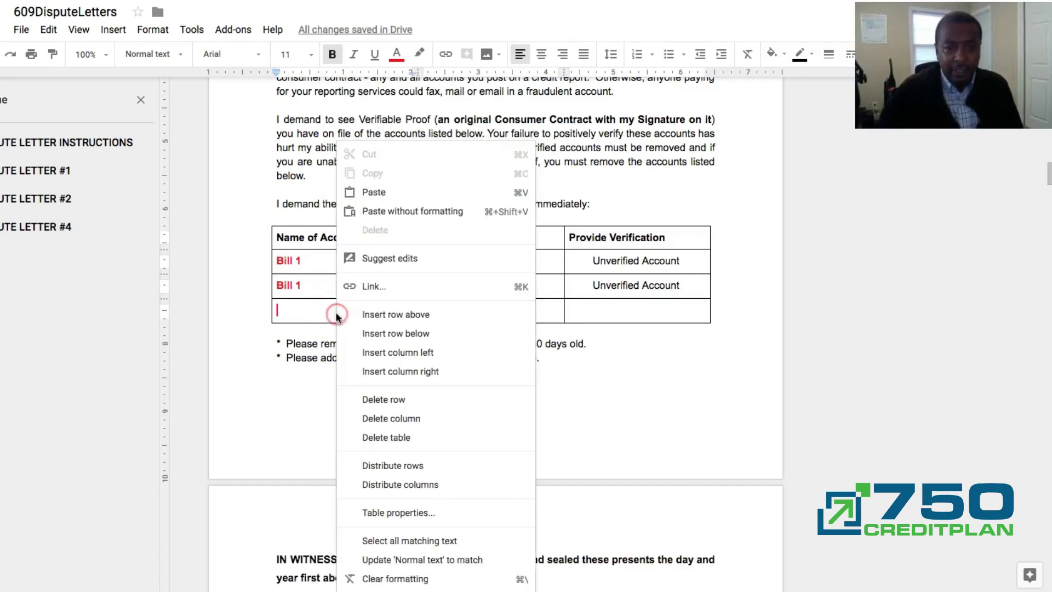
pyautogui.click(444, 333)
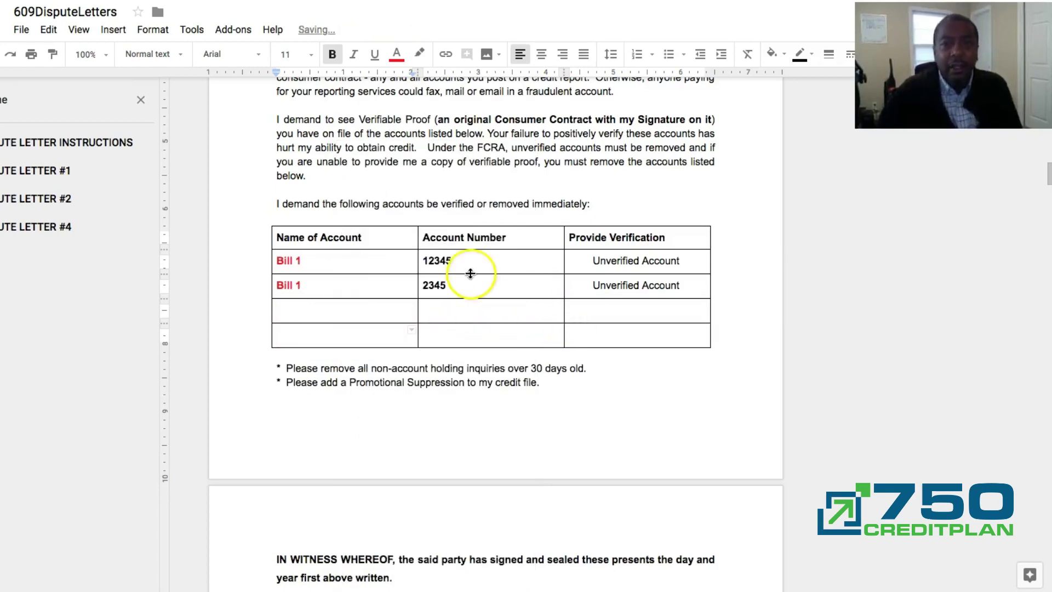
pyautogui.scroll(1, 493, 268)
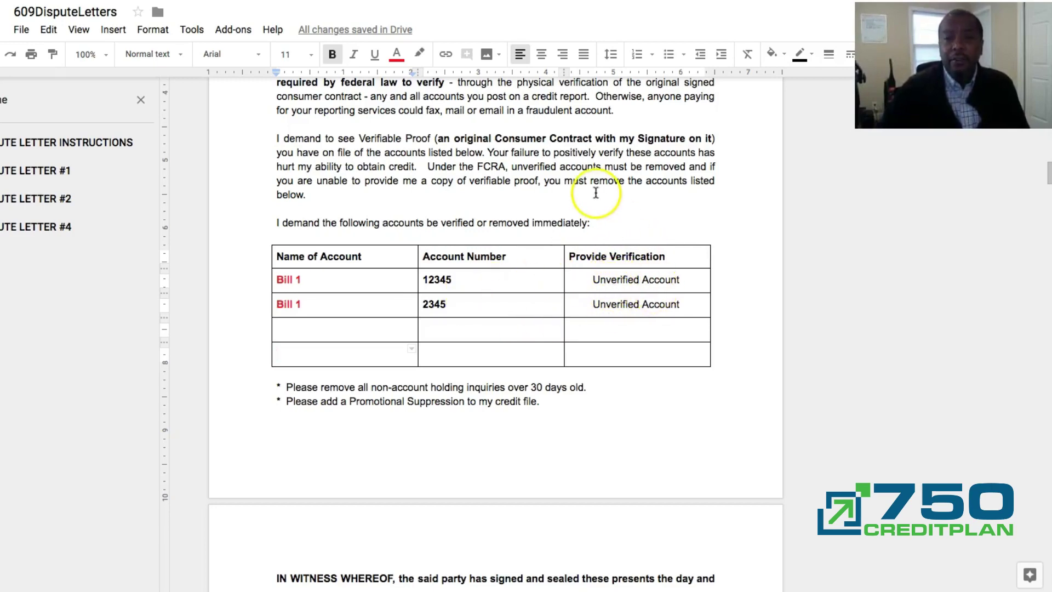
pyautogui.scroll(1, 586, 189)
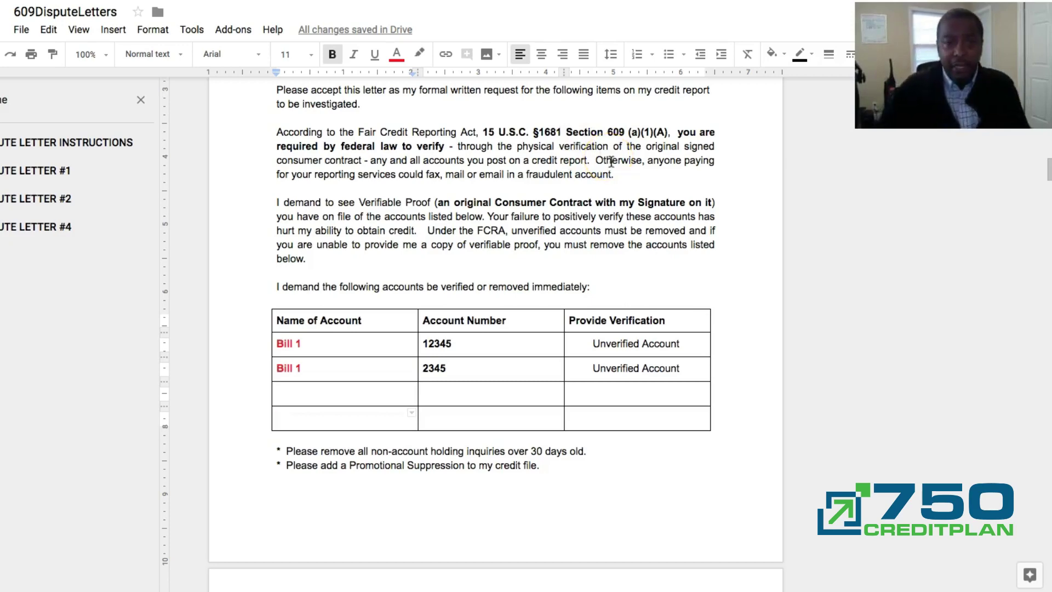
pyautogui.scroll(-1, 627, 184)
pyautogui.scroll(-1, 628, 185)
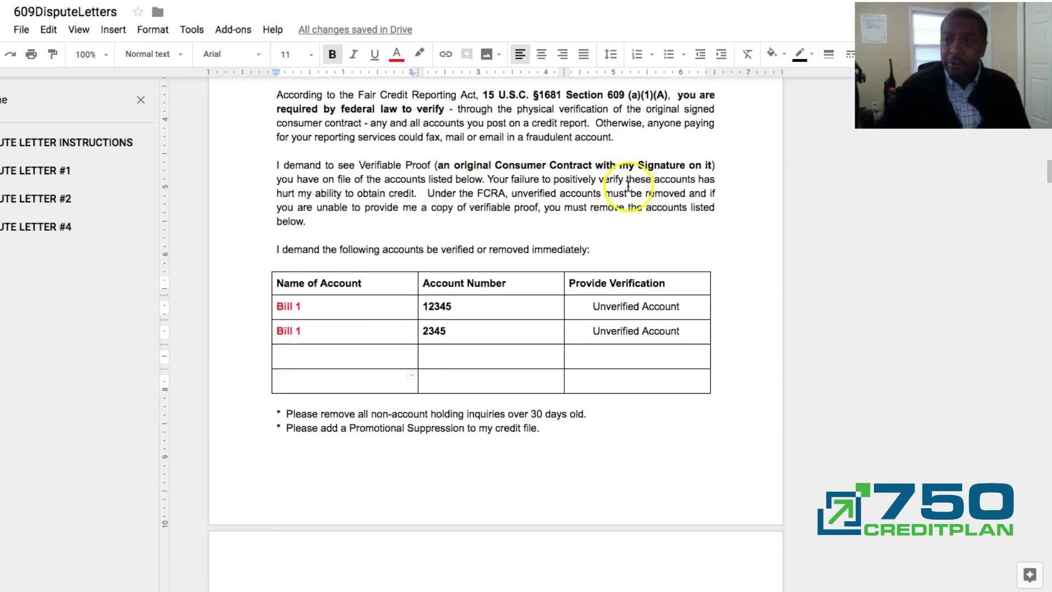
pyautogui.scroll(3, 627, 198)
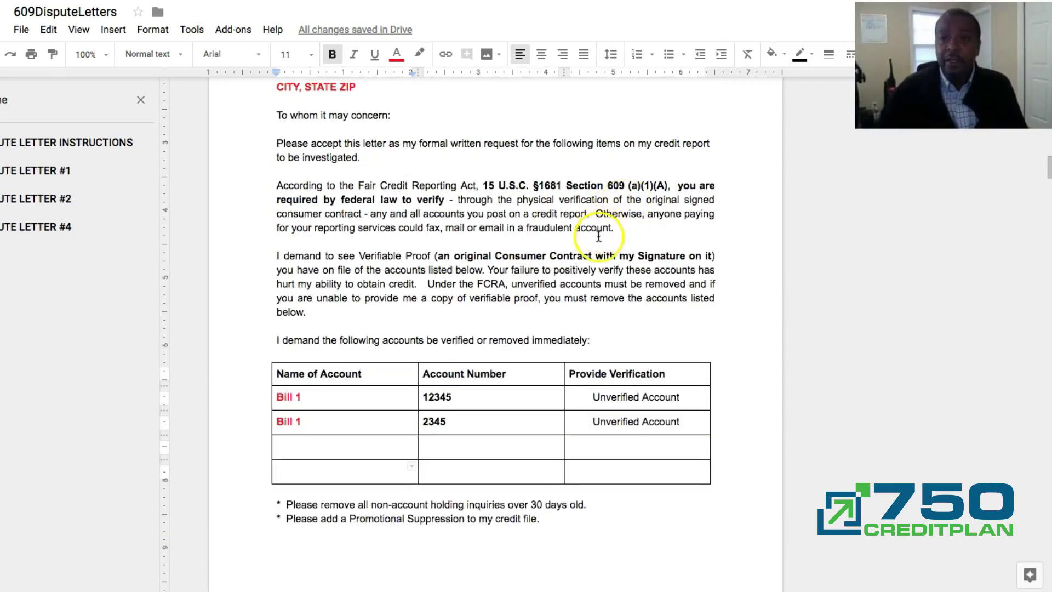
pyautogui.scroll(-2, 599, 237)
pyautogui.scroll(-6, 599, 237)
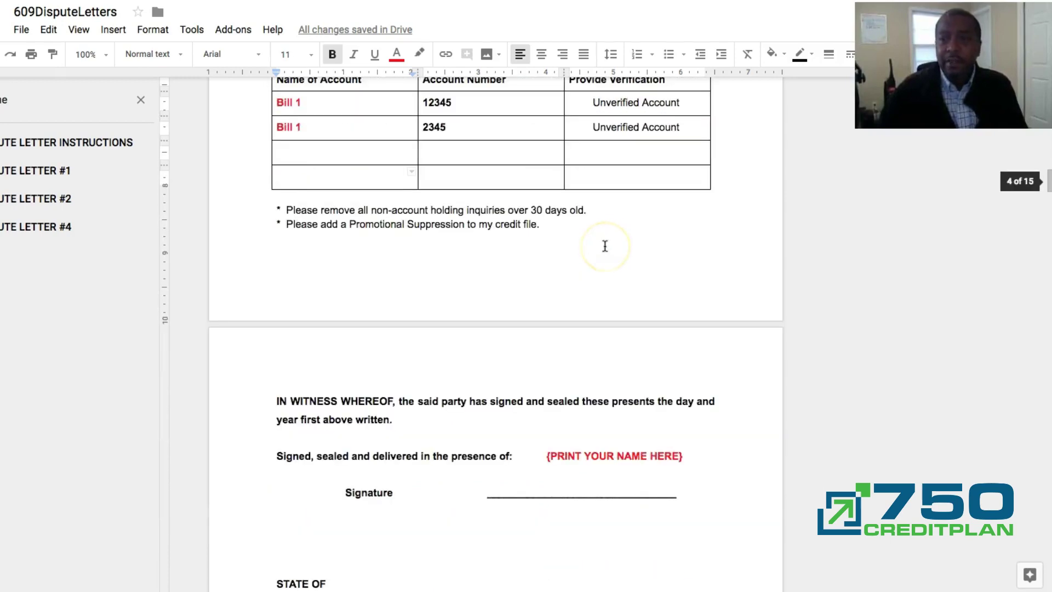
pyautogui.scroll(-5, 606, 246)
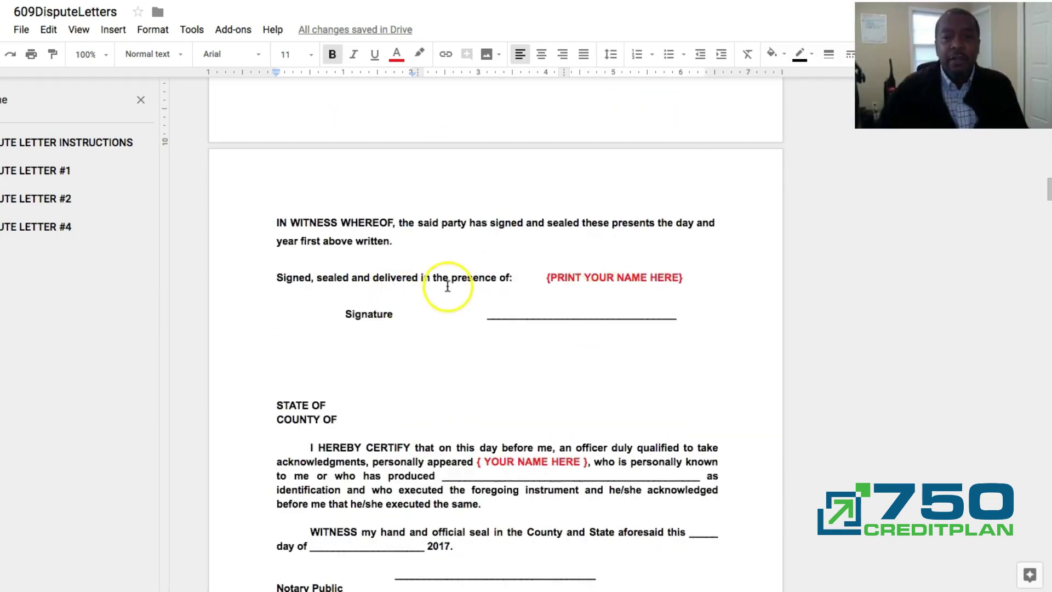
pyautogui.scroll(-2, 431, 296)
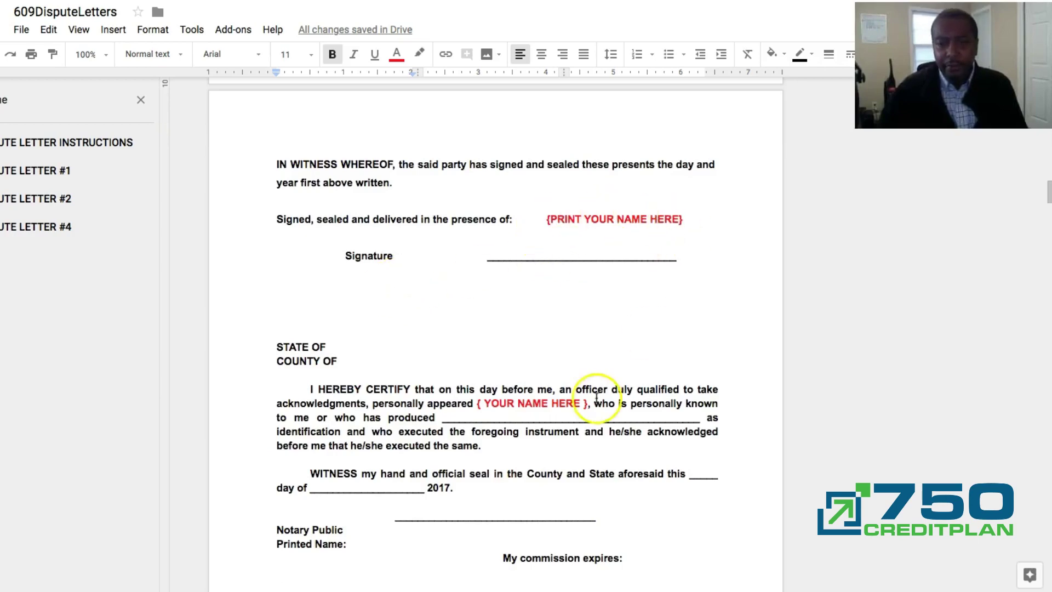
pyautogui.scroll(-1, 392, 411)
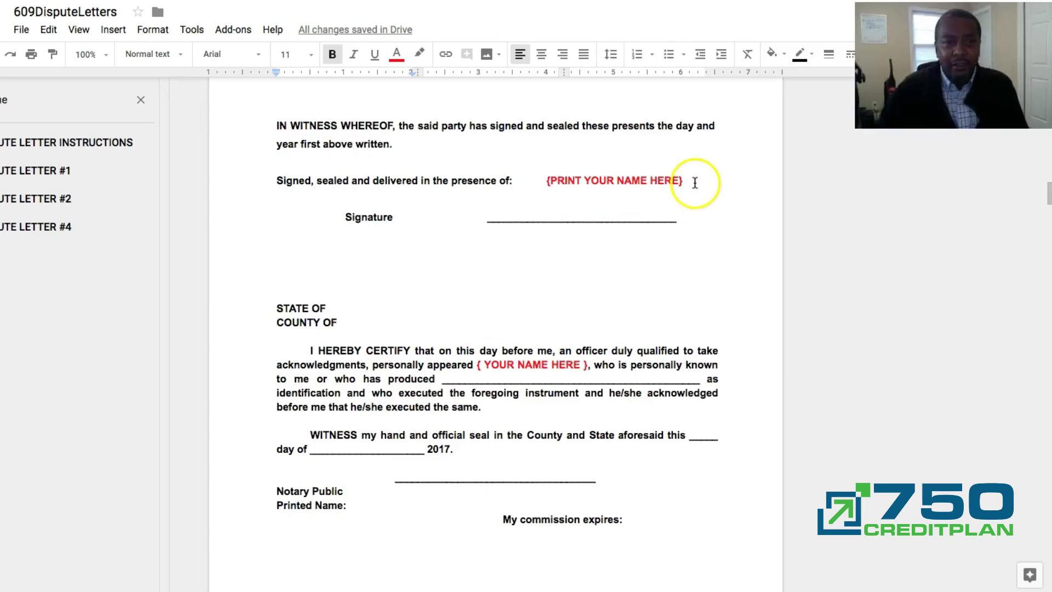
# Step: Change the {PRINT YOUR NAME HERE} placeholder text color from red to black
pyautogui.moveTo(695, 182); pyautogui.dragTo(543, 180)
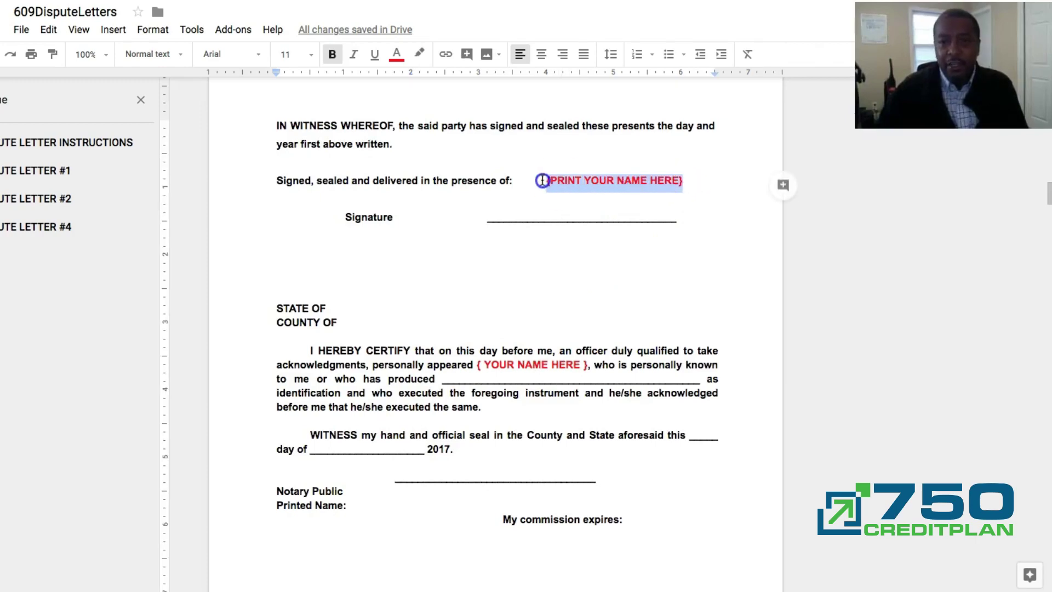
pyautogui.click(397, 57)
pyautogui.click(401, 78)
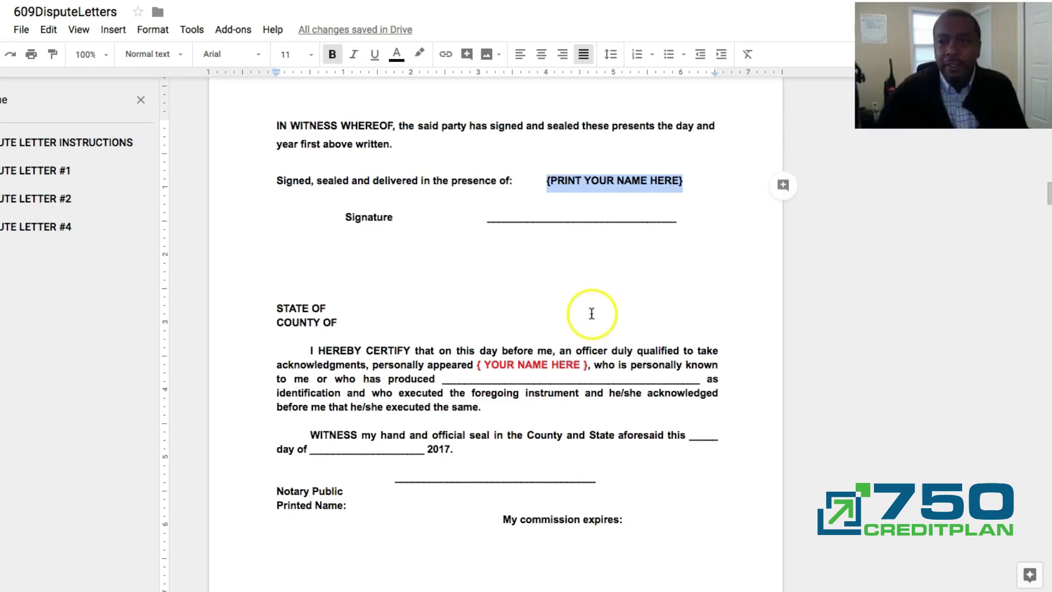
# Step: Return to the DISPUTE LETTER INSTRUCTIONS heading, then switch to the myEcon website
pyautogui.scroll(10, 592, 291)
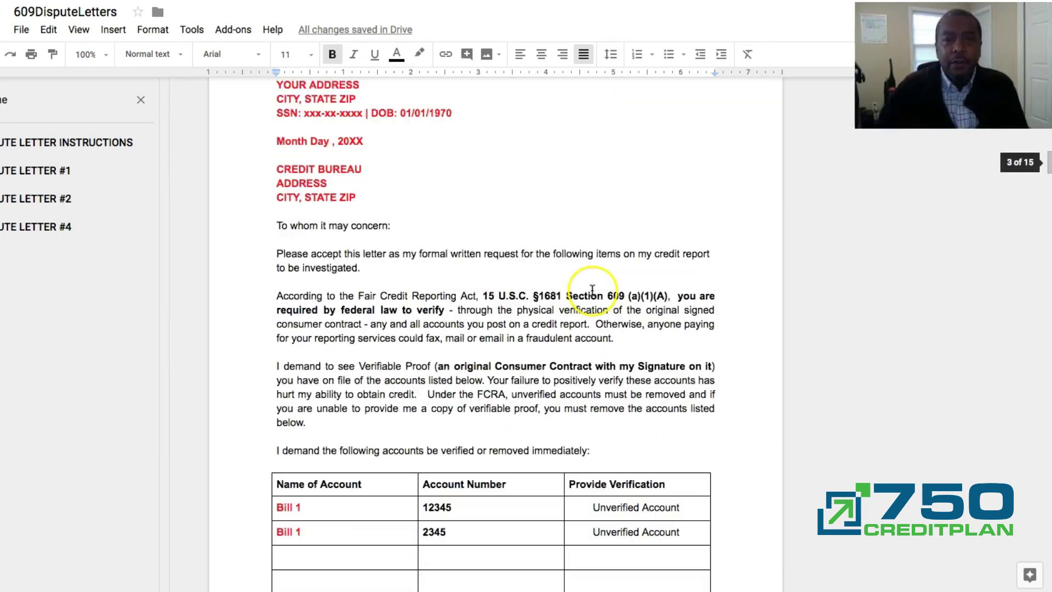
pyautogui.scroll(10, 592, 290)
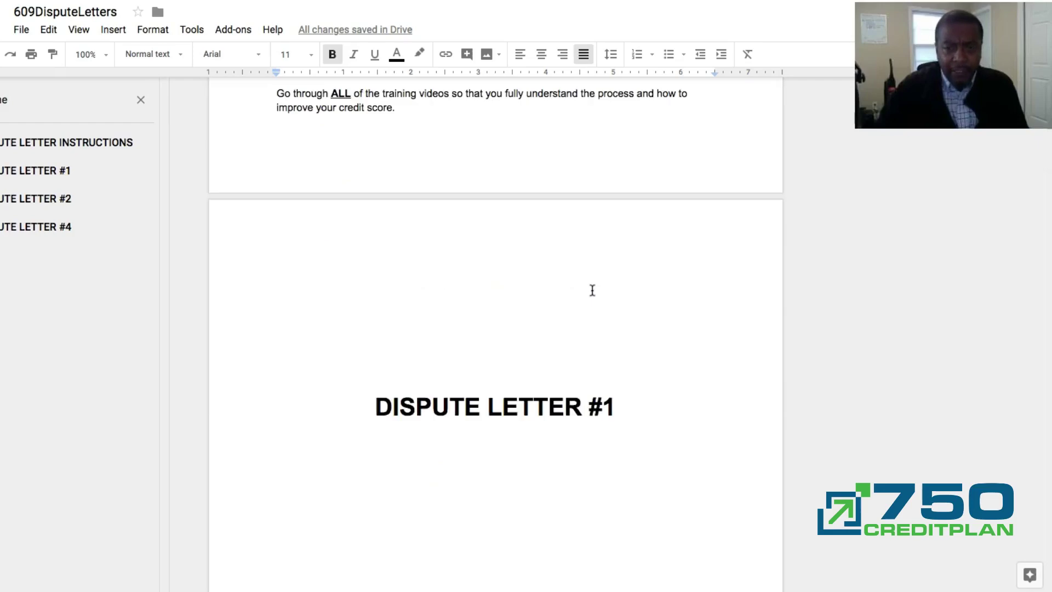
pyautogui.scroll(3, 593, 290)
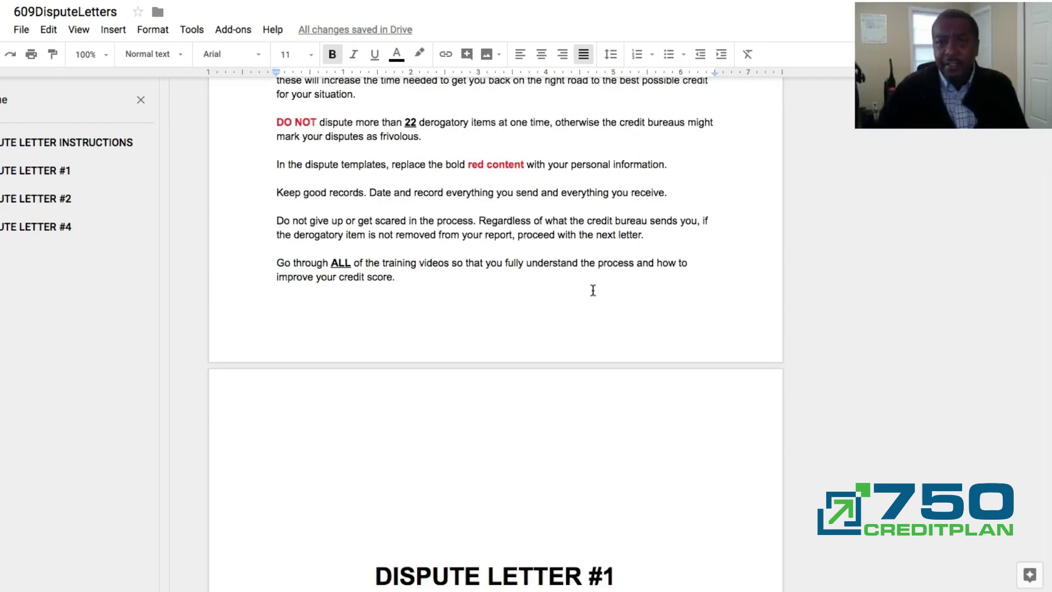
pyautogui.scroll(5, 593, 290)
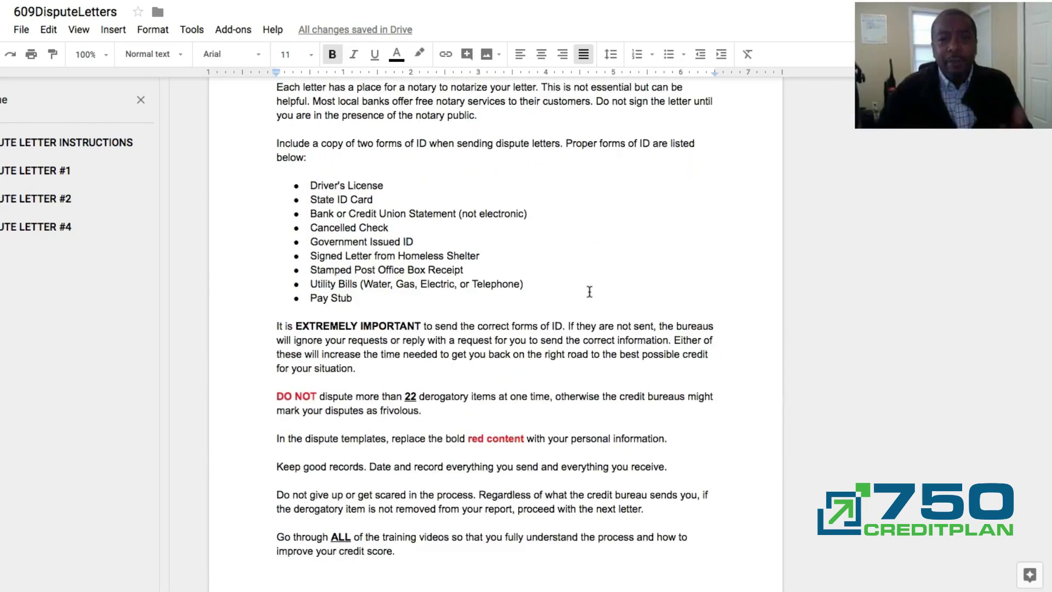
pyautogui.scroll(3, 590, 292)
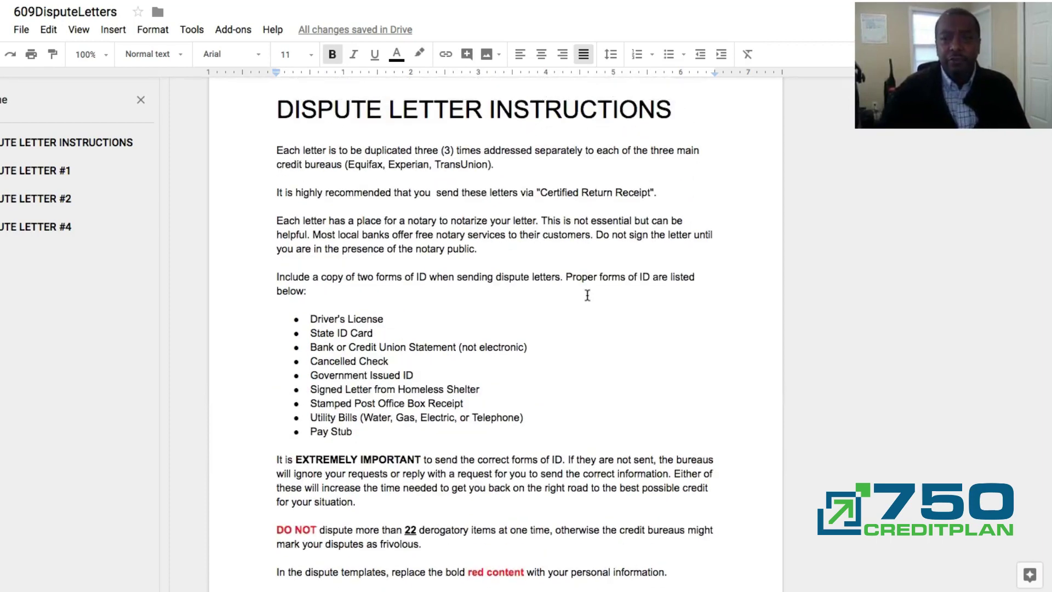
pyautogui.click(587, 300)
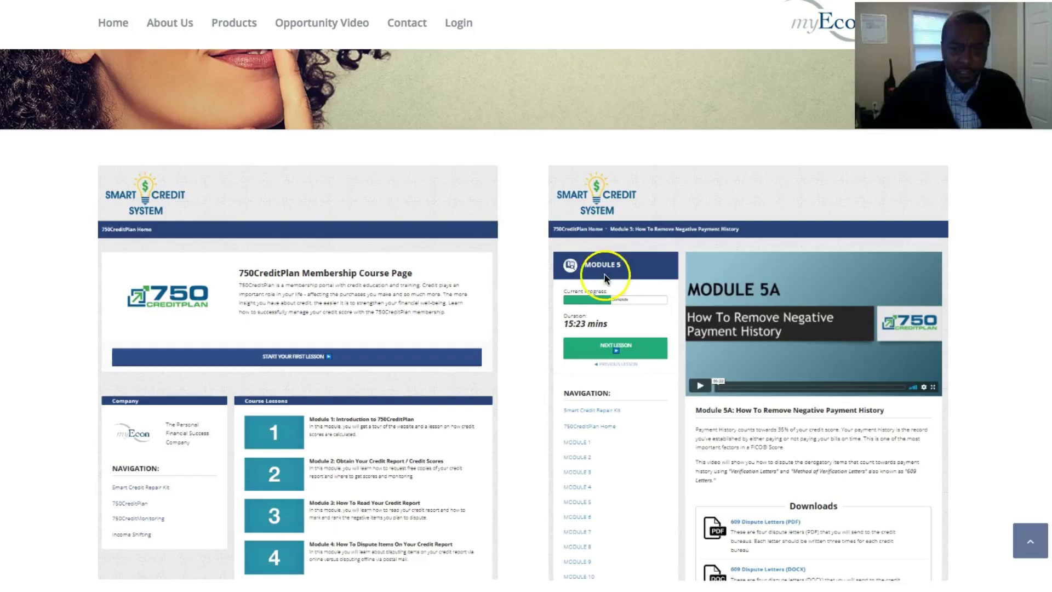
pyautogui.scroll(-8, 606, 278)
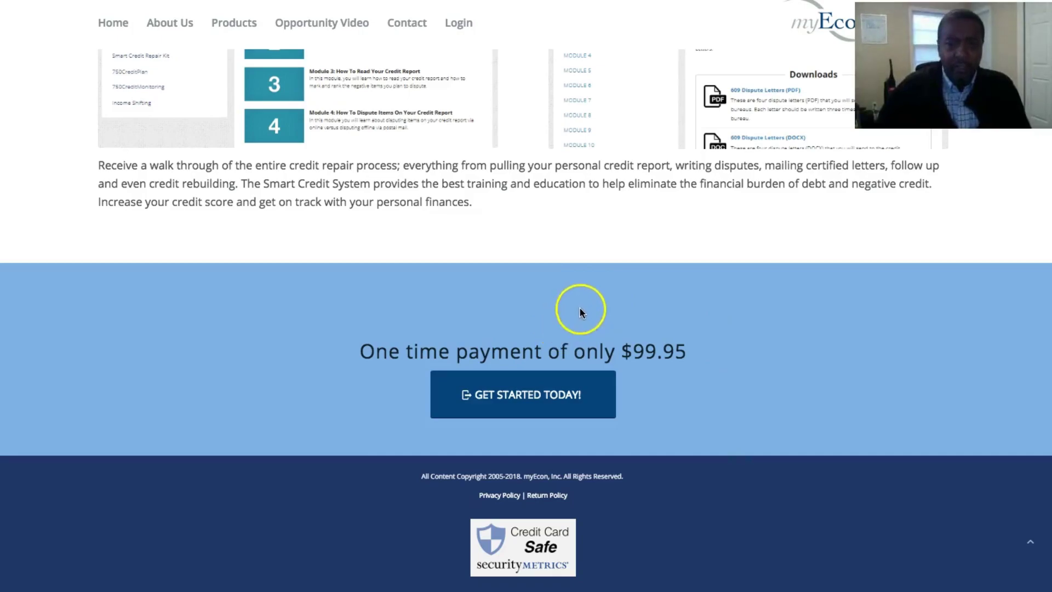
# Step: Scroll the Smart Credit System page to the payment section and back up
pyautogui.scroll(13, 575, 305)
pyautogui.scroll(4, 581, 159)
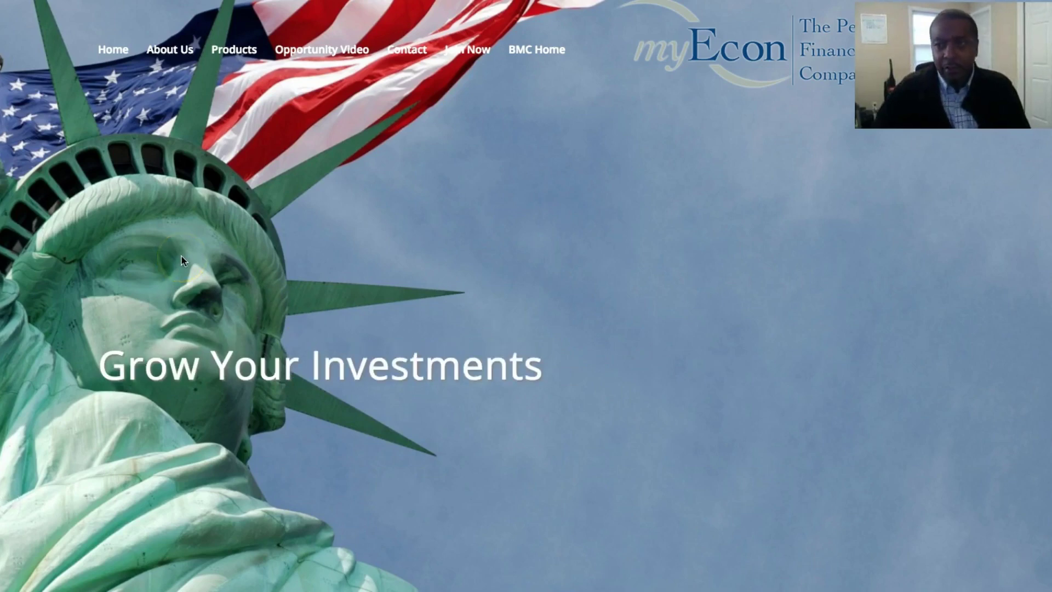
# Step: Choose Join Now, then Get Started to begin myEcon Online Enrollment
pyautogui.click(478, 51)
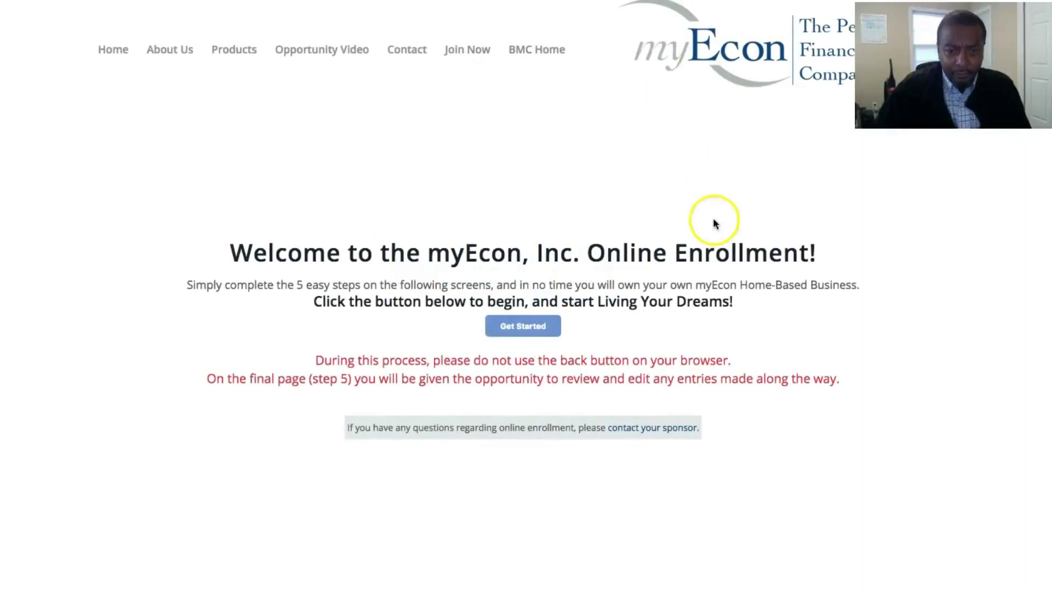
pyautogui.click(523, 327)
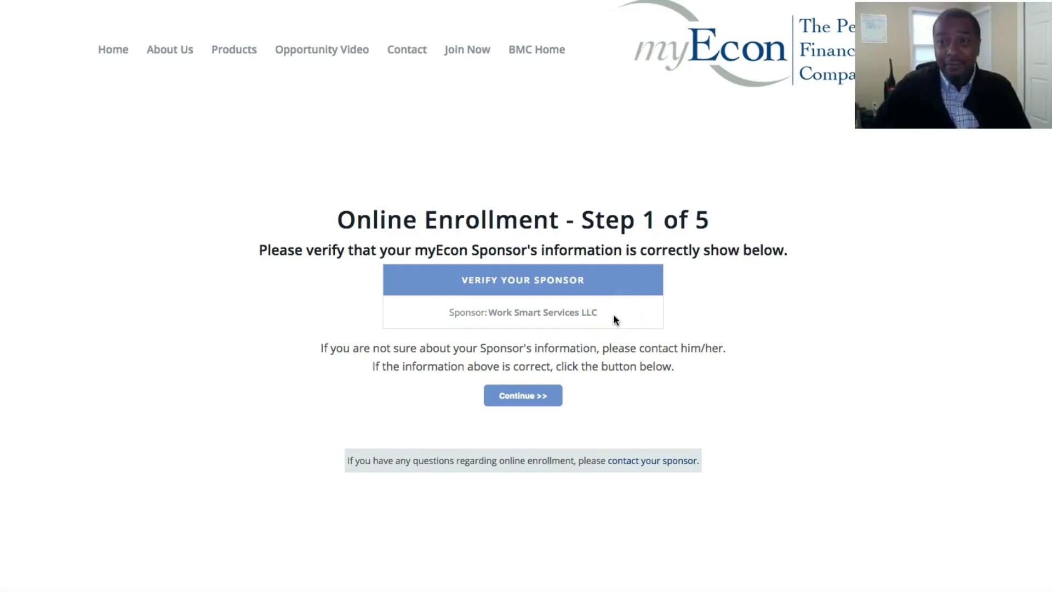
# Step: Accept the sponsor and continue to the Step 2 of 5 application form
pyautogui.click(527, 399)
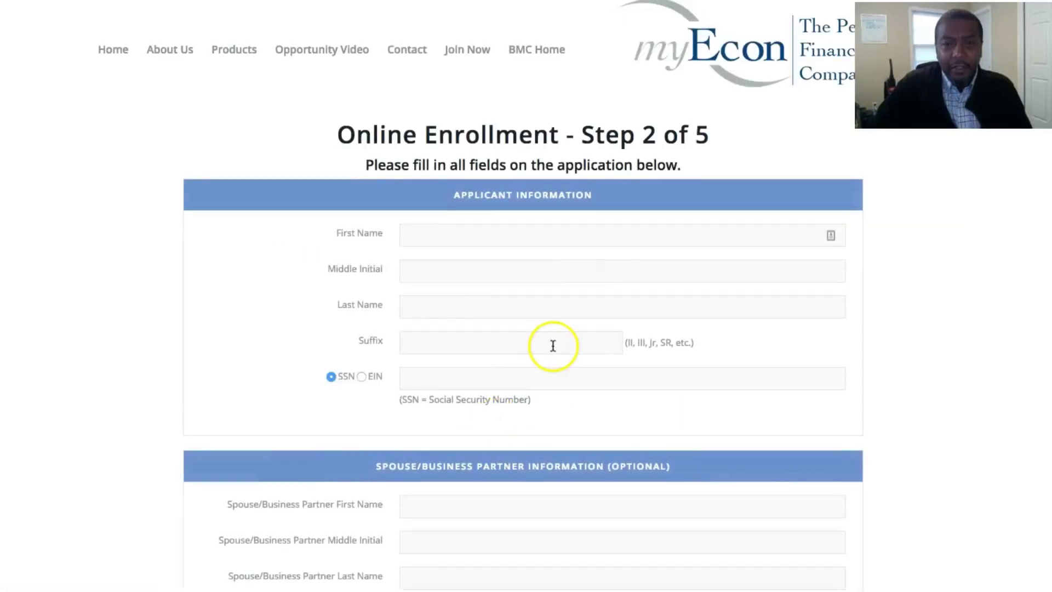
pyautogui.scroll(-3, 552, 371)
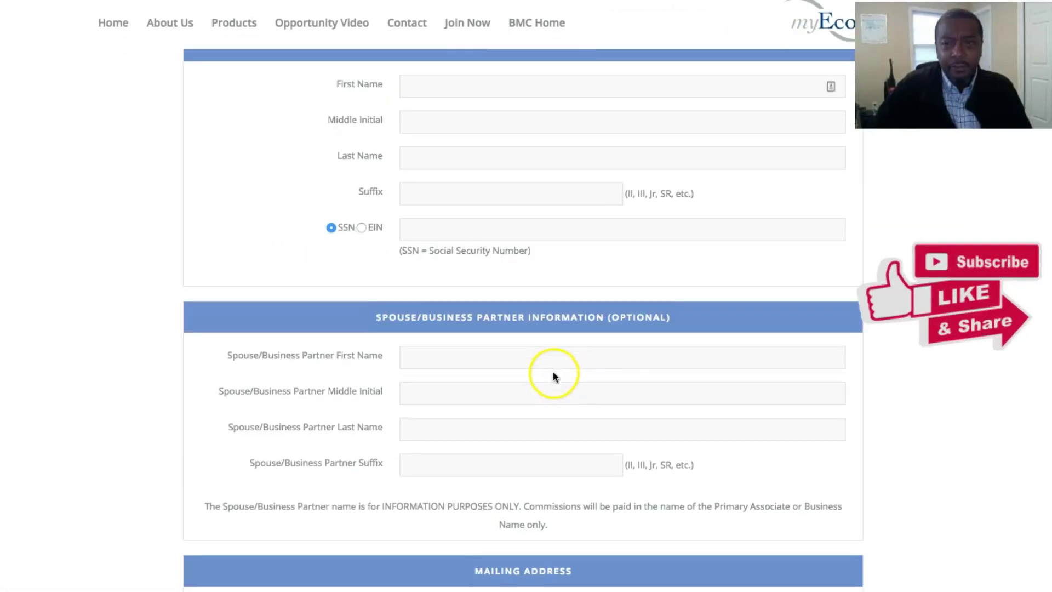
pyautogui.scroll(-14, 553, 372)
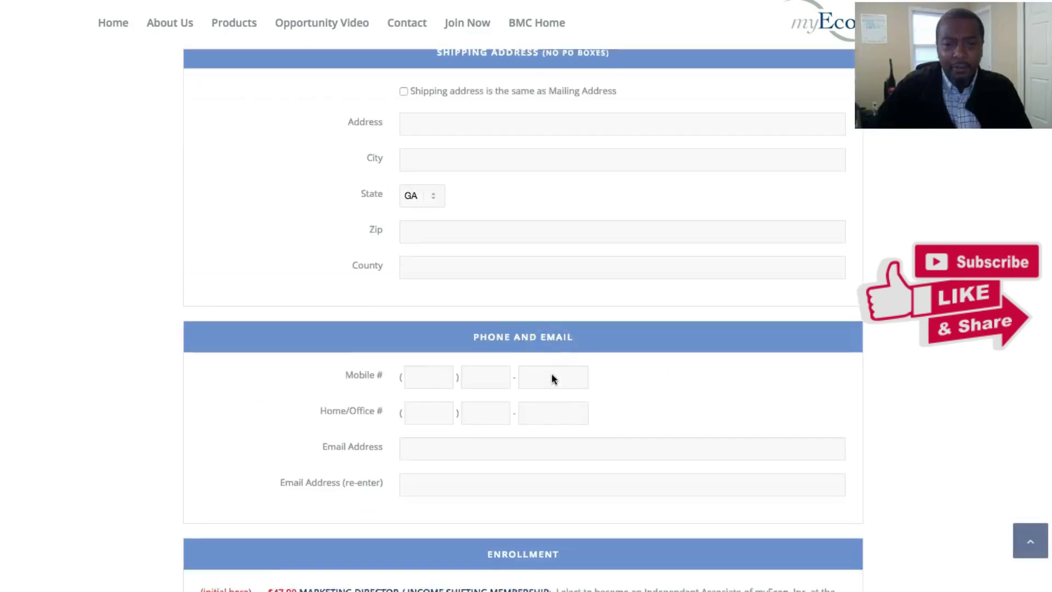
pyautogui.scroll(-5, 552, 375)
# Step: Highlight the $47.90 membership price and the $34.95 monthly fee wording
pyautogui.click(237, 379)
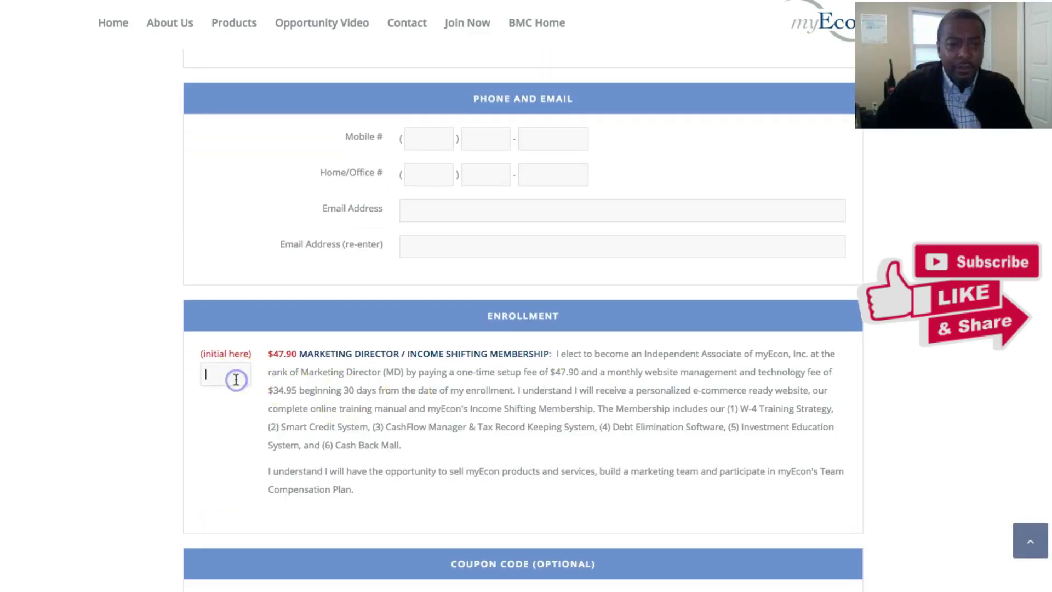
pyautogui.moveTo(269, 353); pyautogui.dragTo(369, 356)
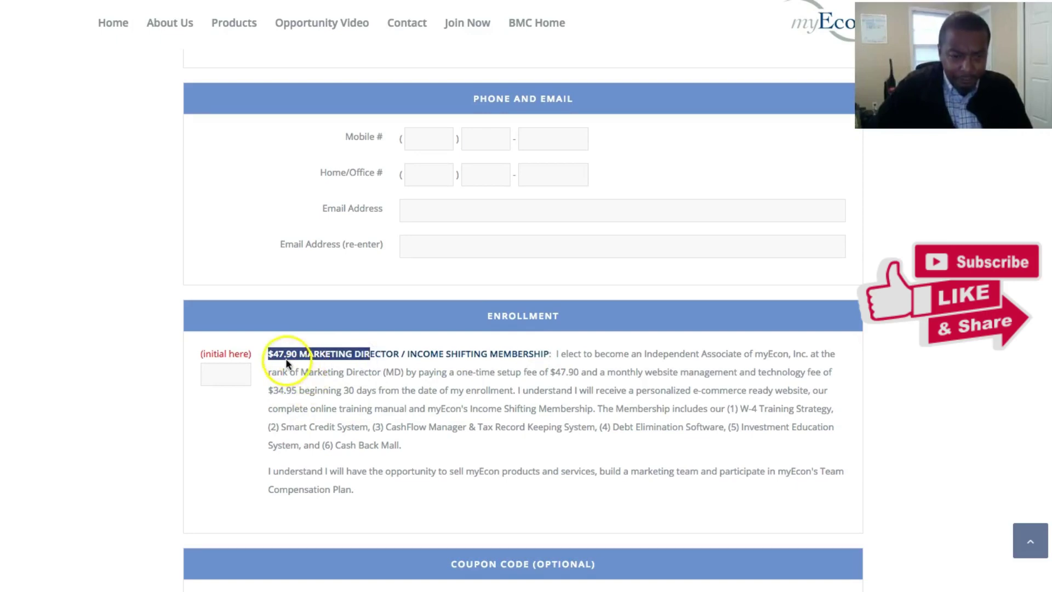
pyautogui.scroll(-1, 525, 385)
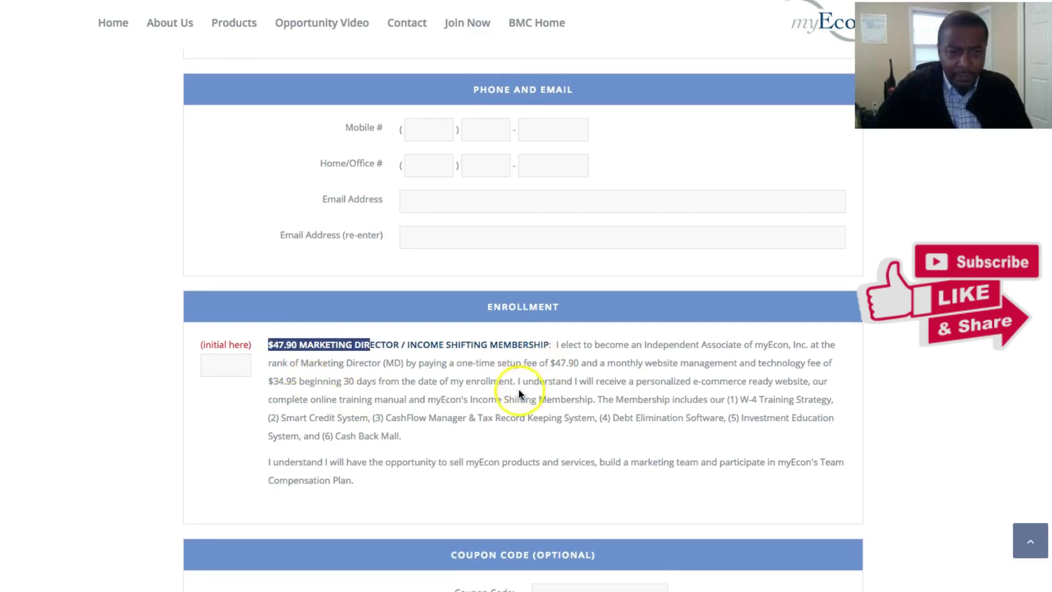
pyautogui.moveTo(267, 381); pyautogui.dragTo(416, 385)
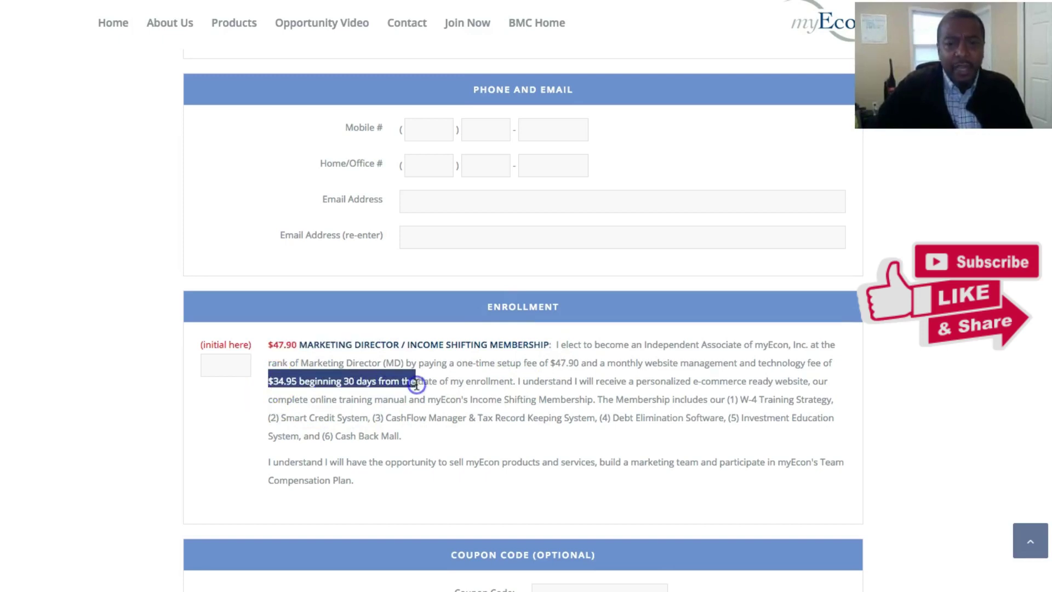
pyautogui.scroll(-10, 540, 400)
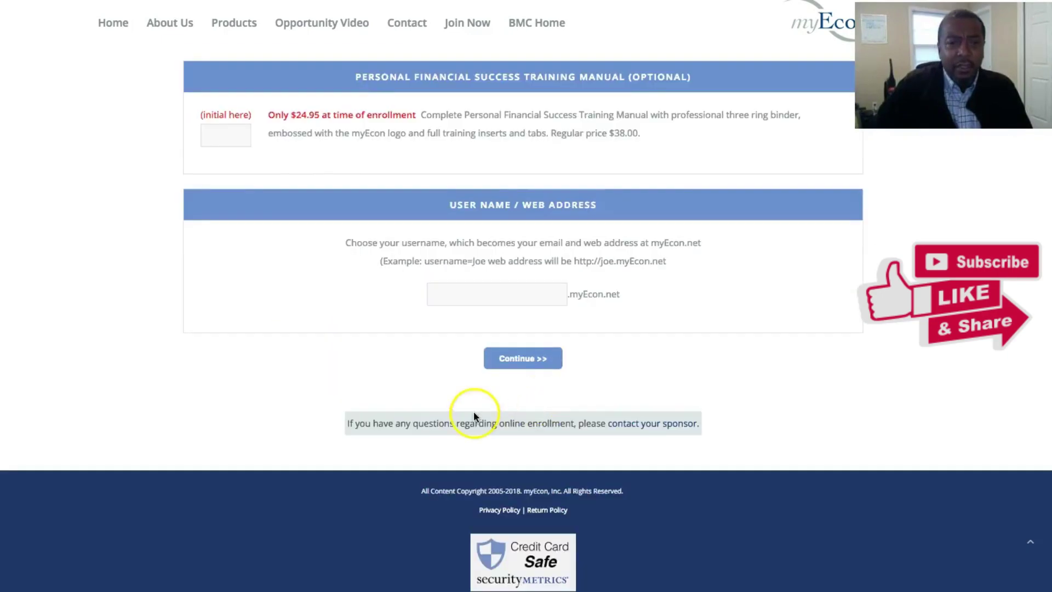
pyautogui.scroll(15, 351, 359)
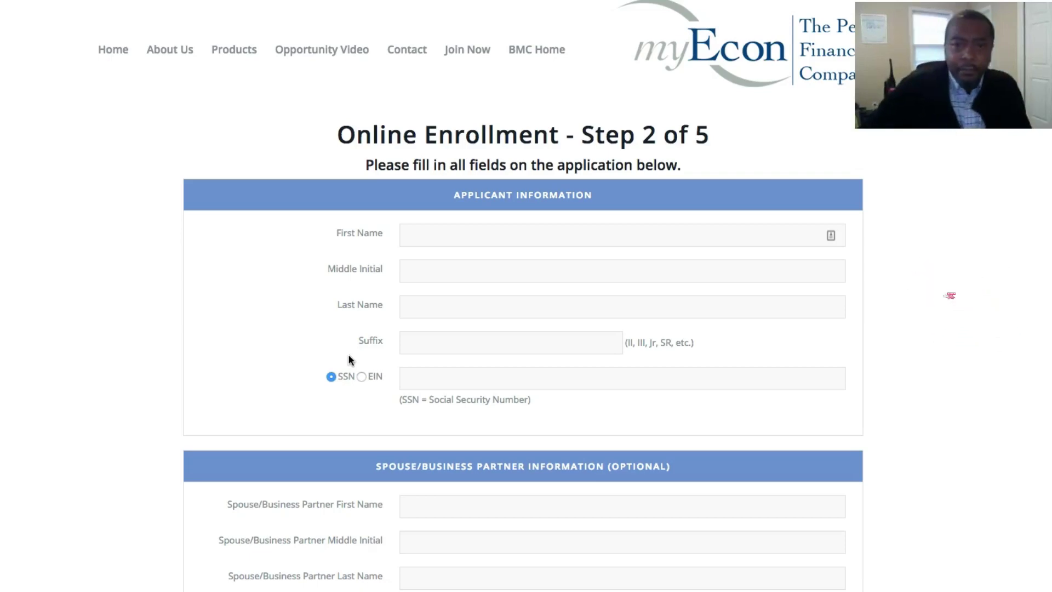
pyautogui.scroll(-1, 366, 390)
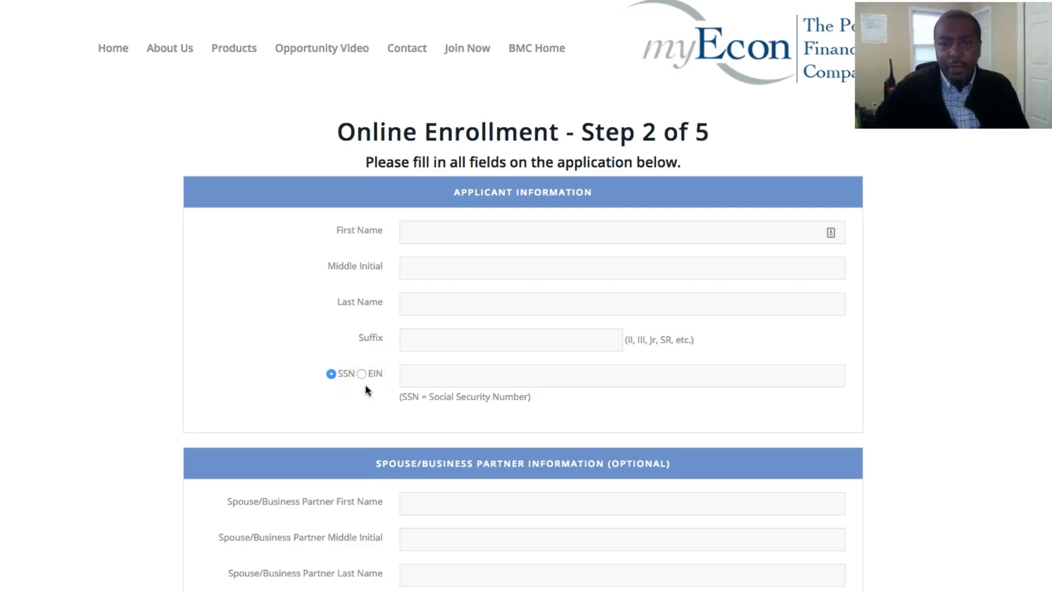